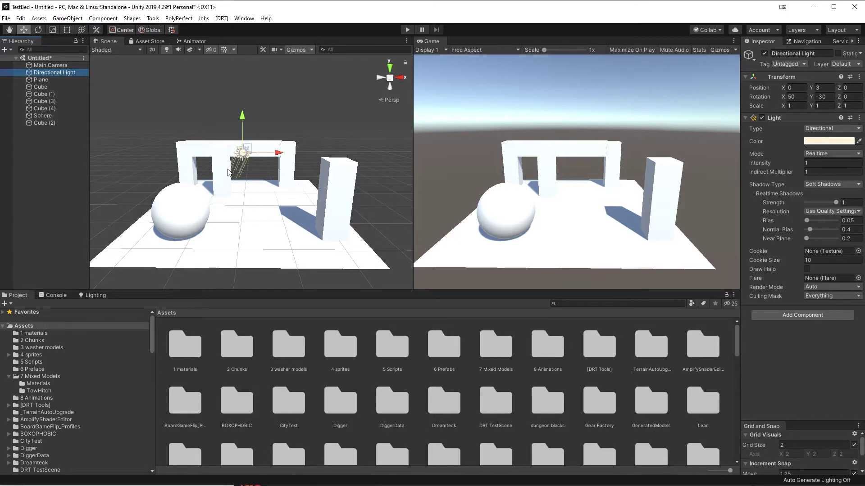
- Rotate the directional light to about X 20.454, Y -53.54, Z -38.52 and disable the light object
key(e)
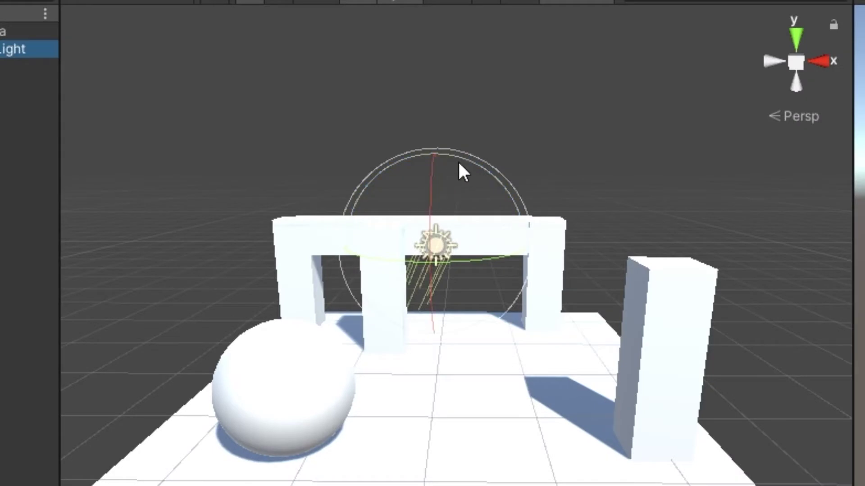
drag(250, 119, 282, 129)
drag(533, 192, 582, 205)
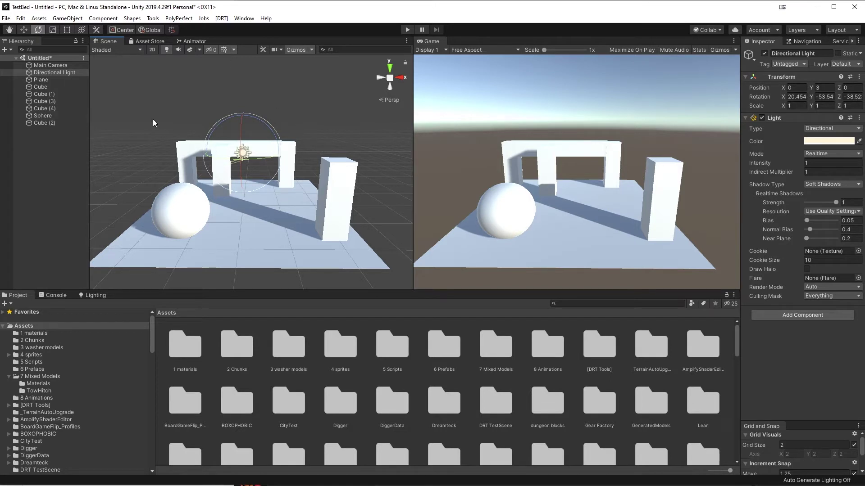
click(764, 54)
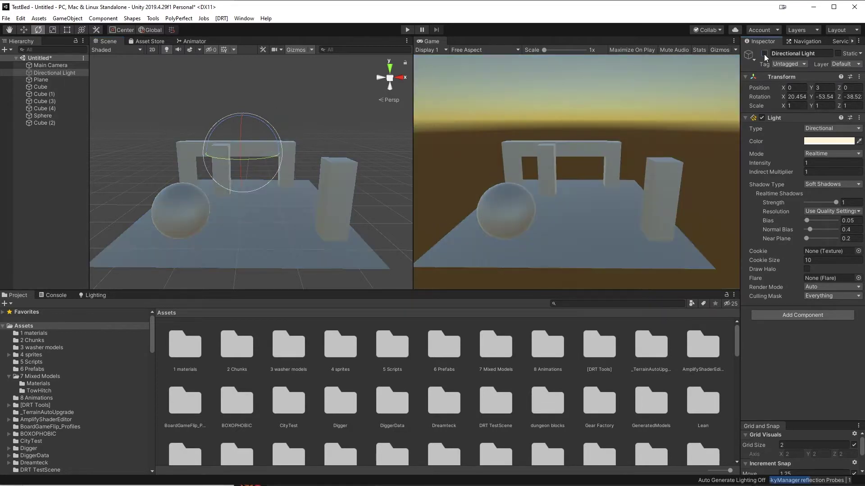
- Add a point light to the scene and place it above the arch at about Y 3.7, Z 0.53
right_click(35, 155)
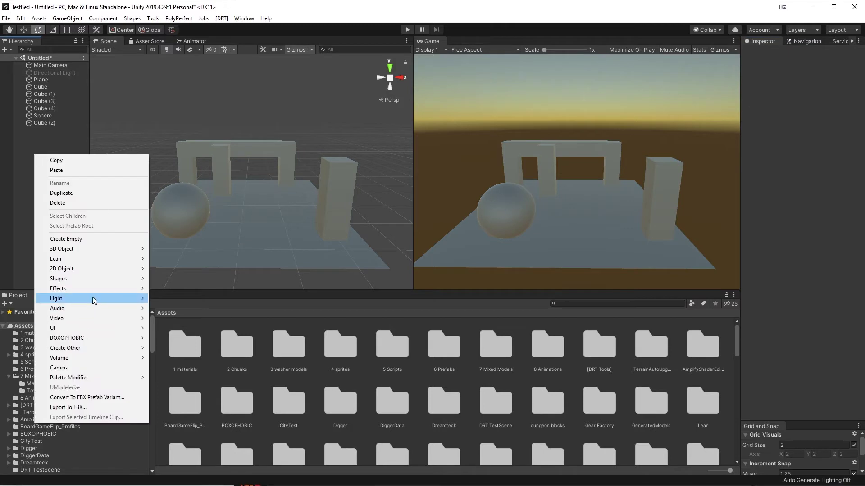
mouse_move(138, 298)
click(188, 318)
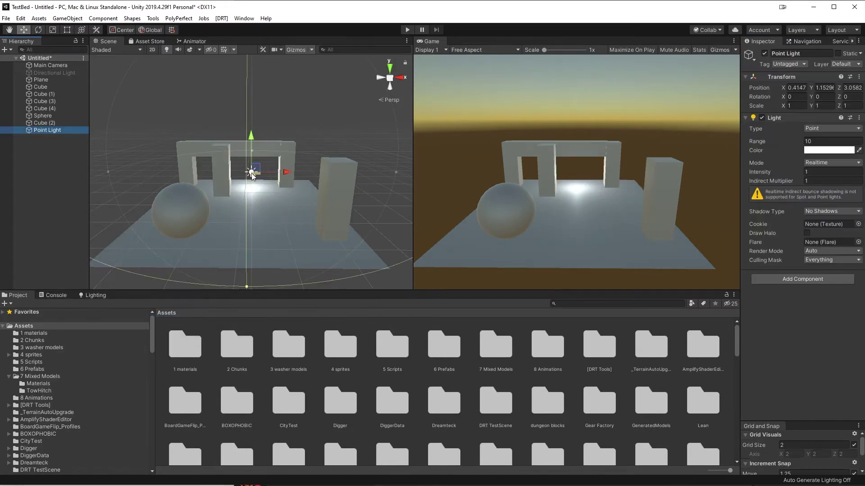
drag(250, 165, 253, 119)
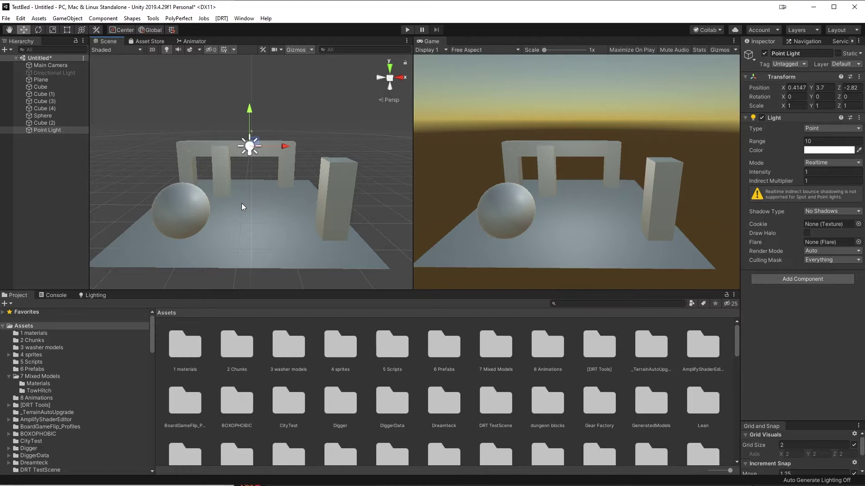
alt+drag(241, 204, 396, 212)
drag(245, 134, 170, 131)
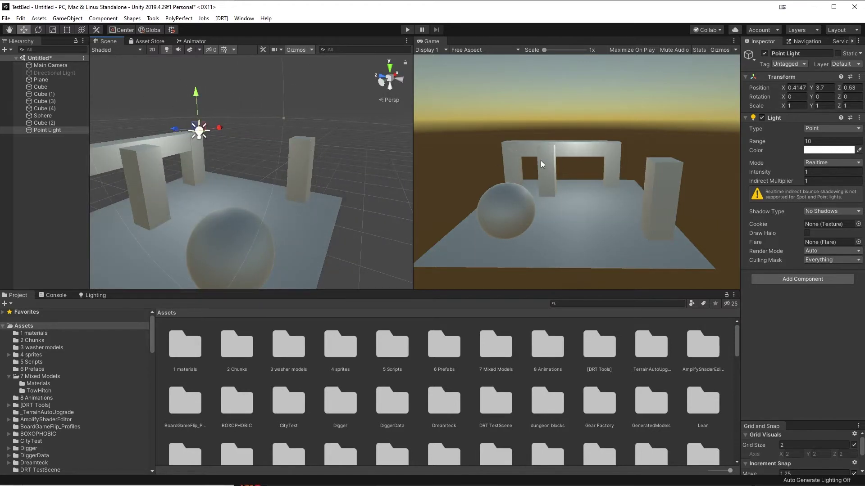
- Set the point light's shadow type to Soft Shadows and check the shadows in the scene
click(777, 212)
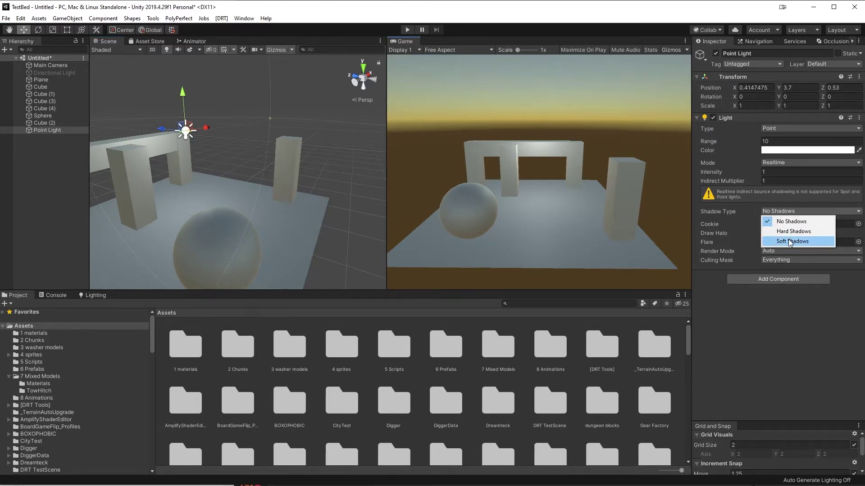
click(789, 242)
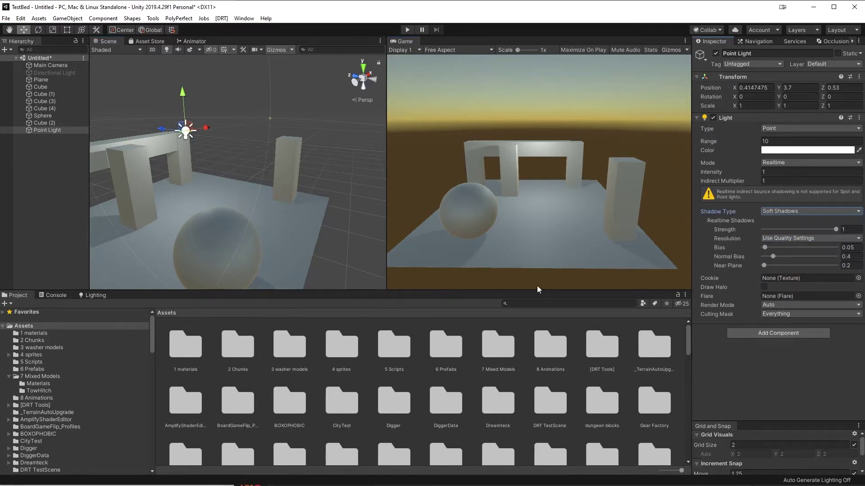
alt+drag(270, 217, 117, 227)
key(w)
right_drag(117, 227, 116, 230)
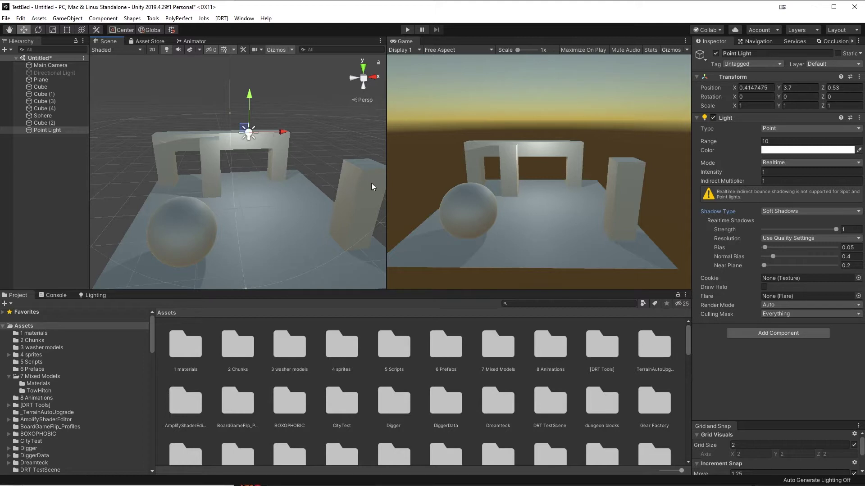
middle_drag(269, 222, 233, 204)
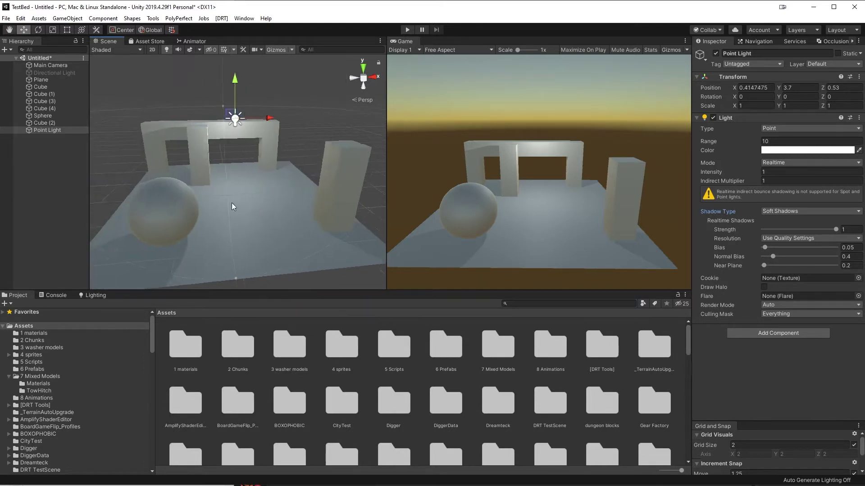
right_drag(232, 204, 328, 152)
alt+drag(329, 152, 236, 186)
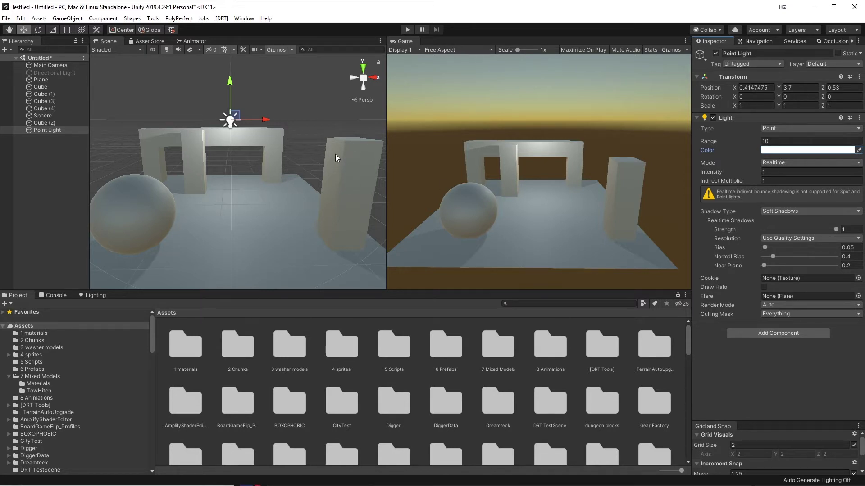
- Set the point light's range to 20 and check its reach around the scene
click(778, 141)
text(20)
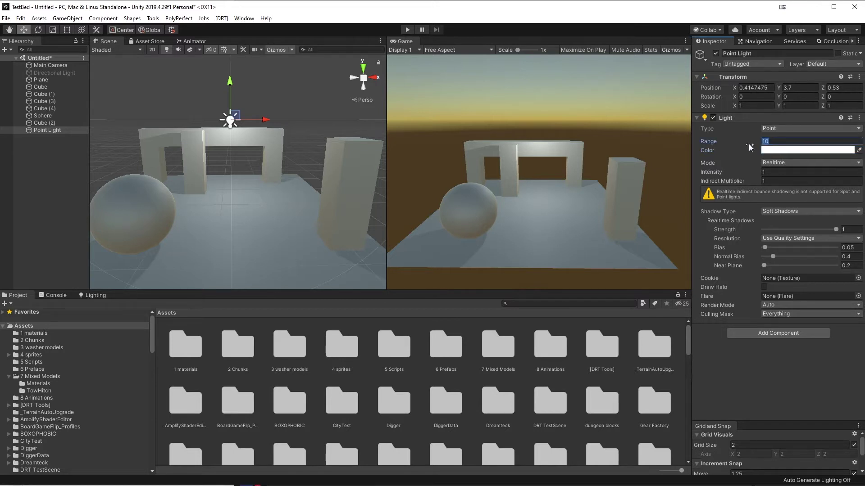
key(Return)
right_drag(205, 150, 87, 123)
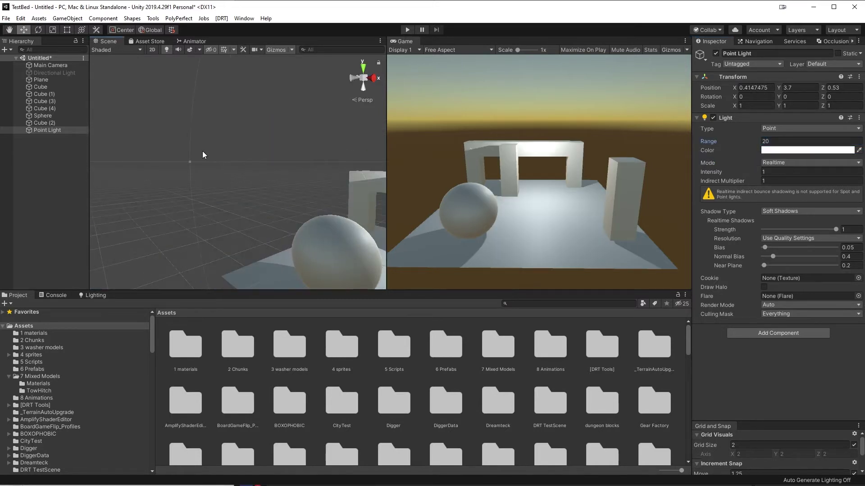
alt+drag(190, 160, 359, 195)
scroll(359, 195, down, 10)
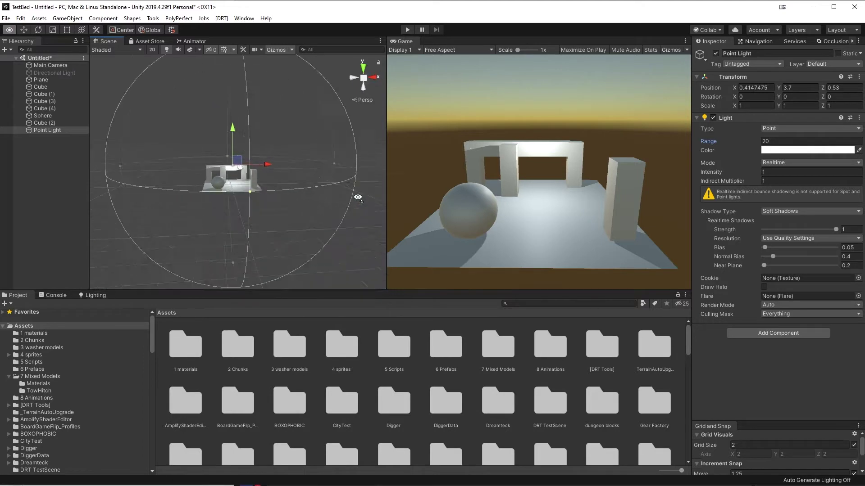
scroll(359, 195, up, 12)
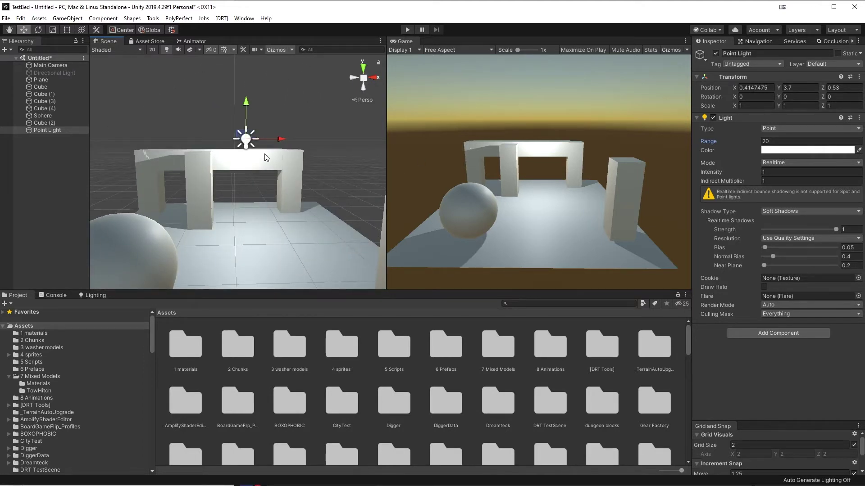
scroll(245, 145, down, 4)
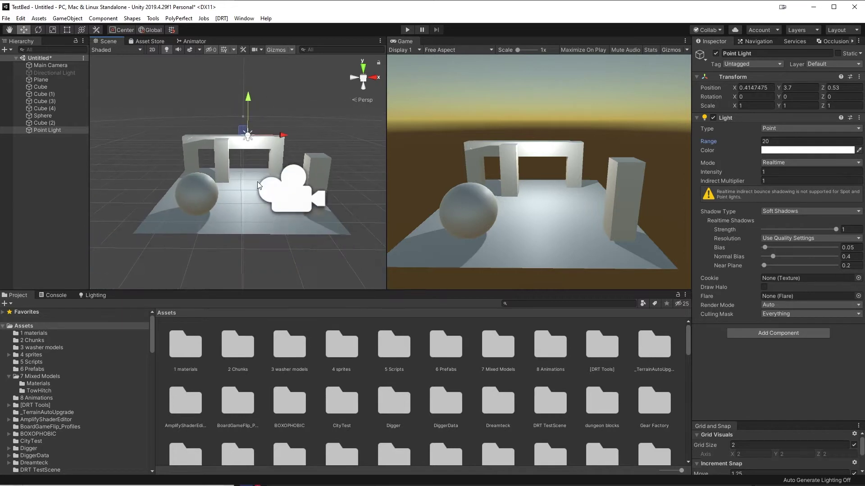
key(a)
right_drag(246, 177, 278, 188)
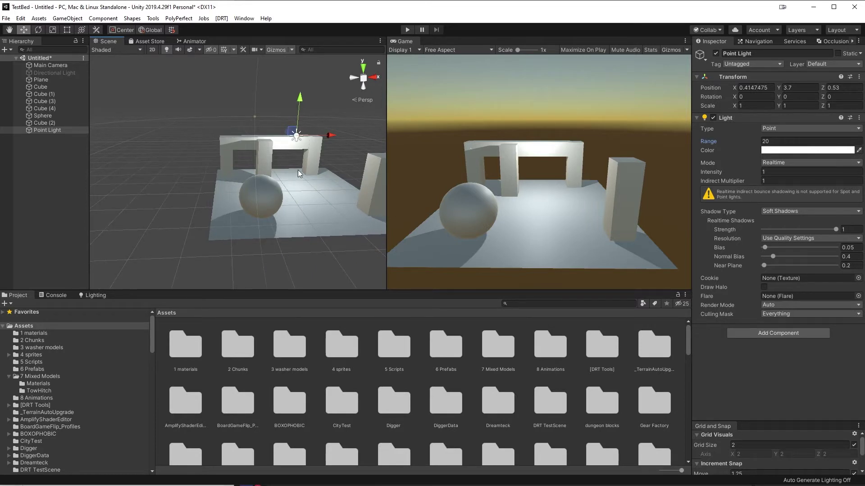
- Try moving the arch's horizontal top beam away from its posts, and undo the move
click(284, 144)
drag(271, 143, 211, 22)
key(ctrl+z)
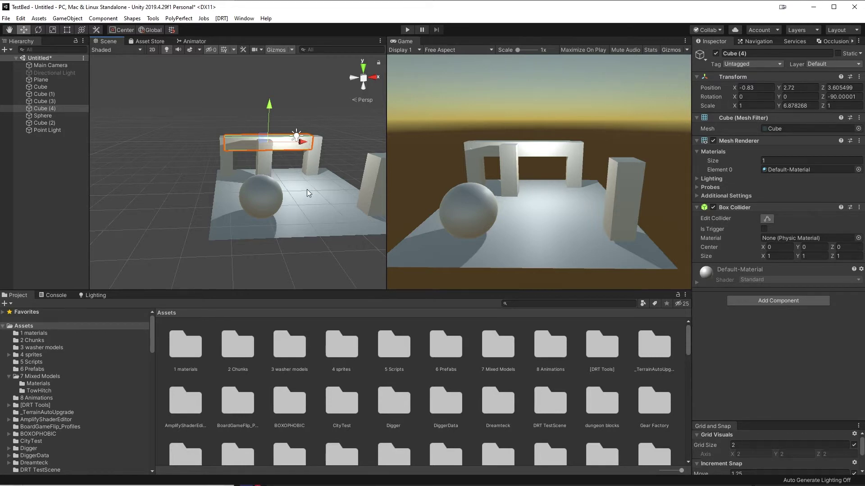
- Disable the point light object
scroll(307, 186, up, 3)
click(47, 130)
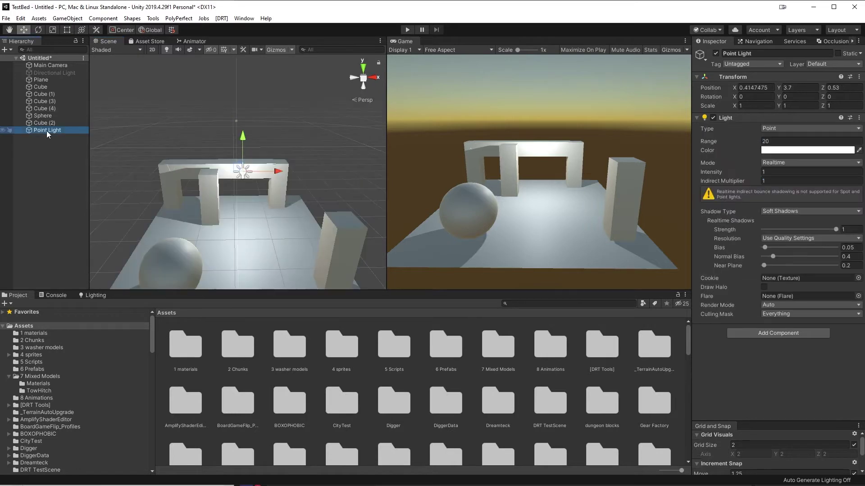
click(716, 54)
- Add a spot light and place it above the middle of the plane at about Y 5.44, Z -1.39
click(53, 173)
right_click(52, 171)
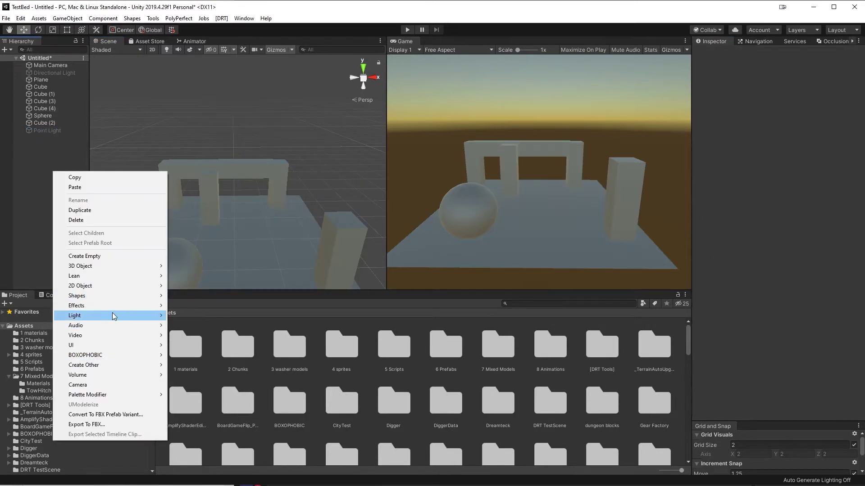
mouse_move(114, 317)
click(213, 342)
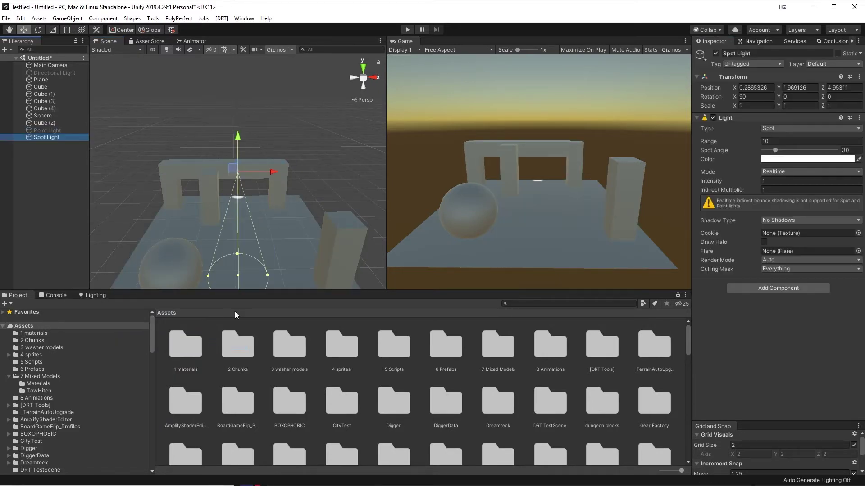
scroll(216, 156, up, 2)
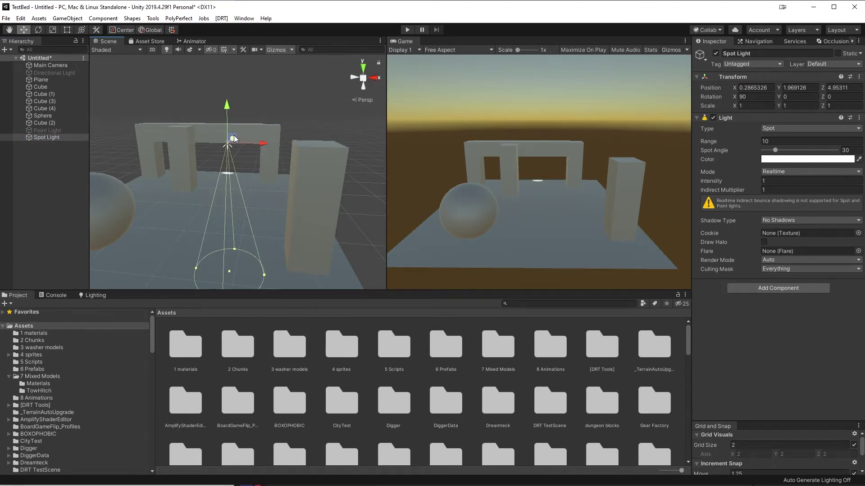
drag(234, 135, 188, 79)
right_drag(243, 156, 256, 162)
alt+drag(256, 162, 236, 60)
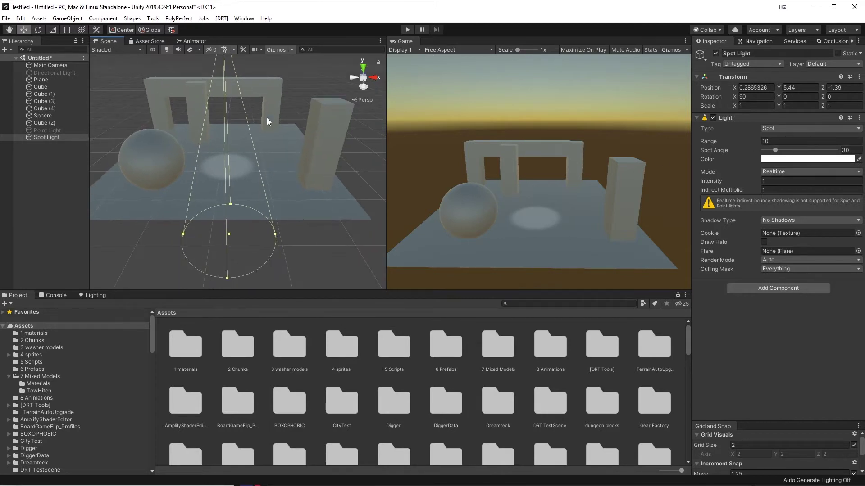
- Set the spot light's range to 20 and check its cone on the plane
click(771, 141)
text(20)
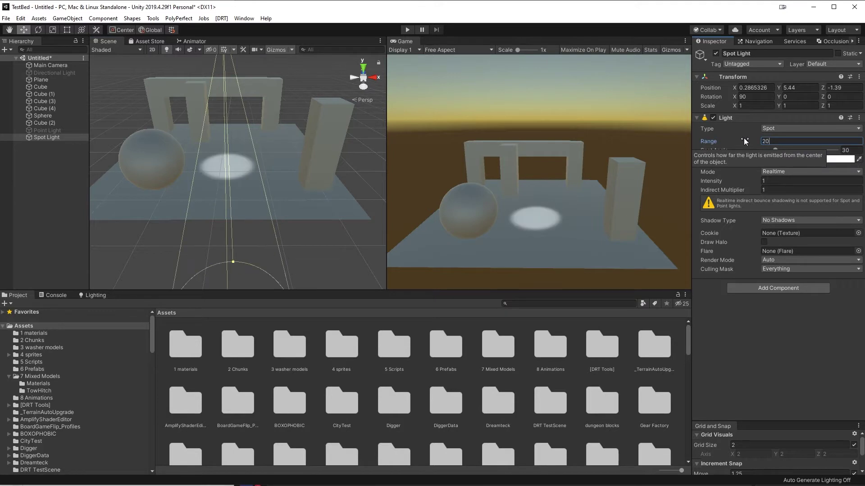
right_drag(352, 183, 340, 143)
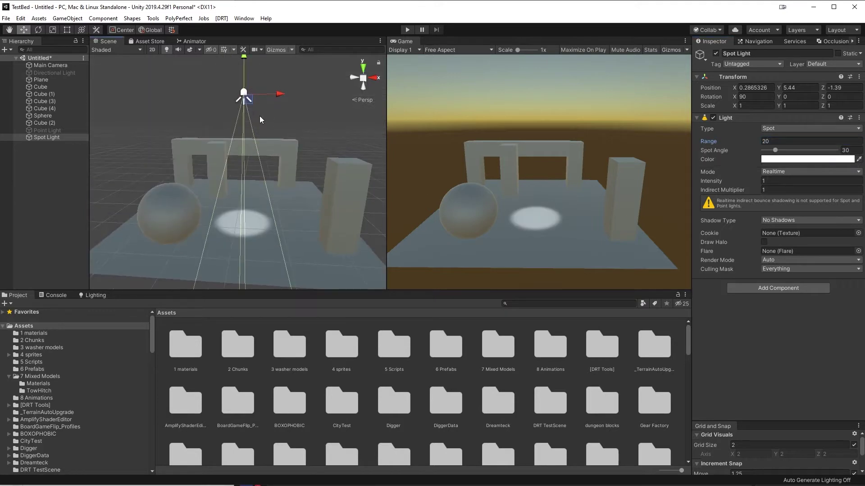
mouse_move(243, 96)
alt+mouse_down()
mouse_move(299, 201)
mouse_move(225, 162)
mouse_move(260, 145)
mouse_move(253, 102)
alt+mouse_up()
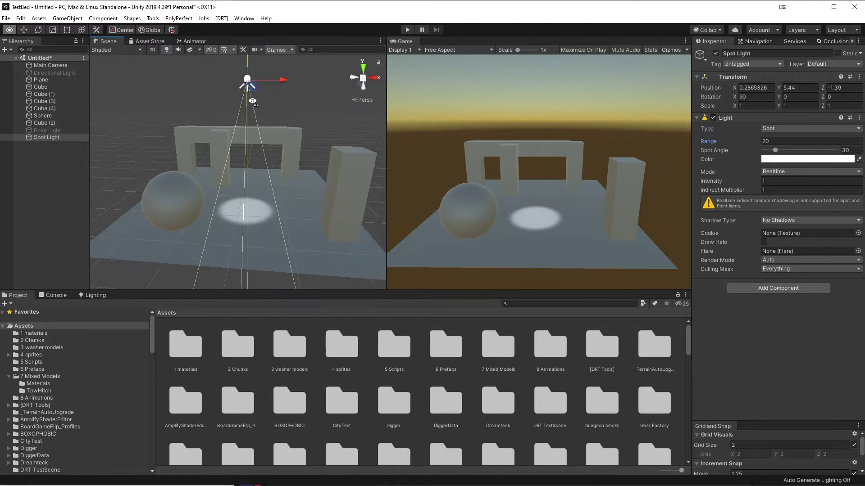
- Widen the spot light's spot angle to 105 and set its shadow type to Soft Shadows
click(778, 151)
drag(778, 153, 807, 152)
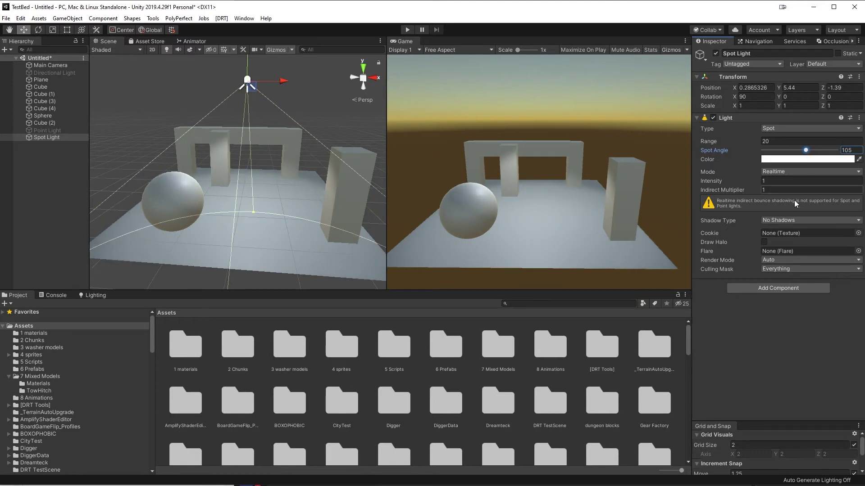
click(781, 220)
click(786, 250)
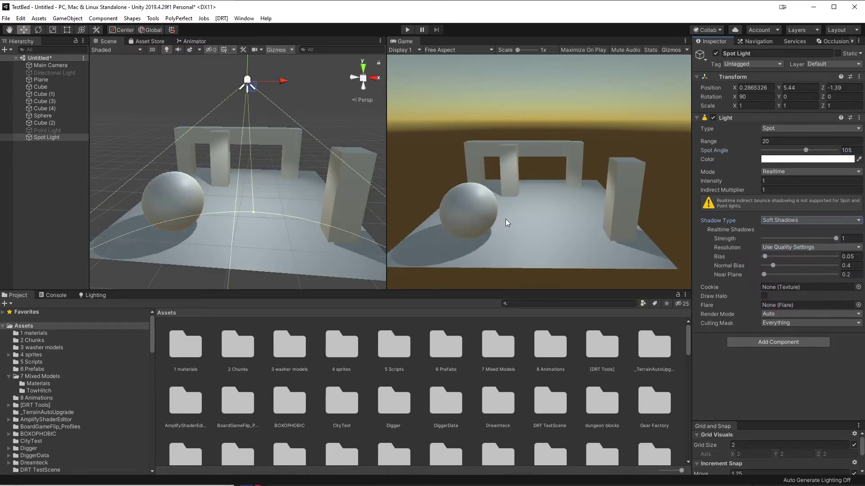
- Try spot angles of 179 and 85 on the spot light, and return the angle to 105
drag(806, 152, 846, 139)
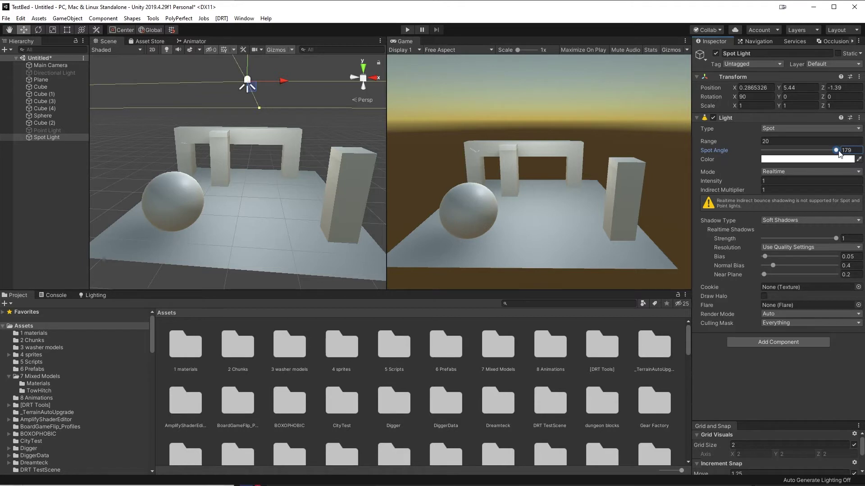
drag(837, 152, 798, 153)
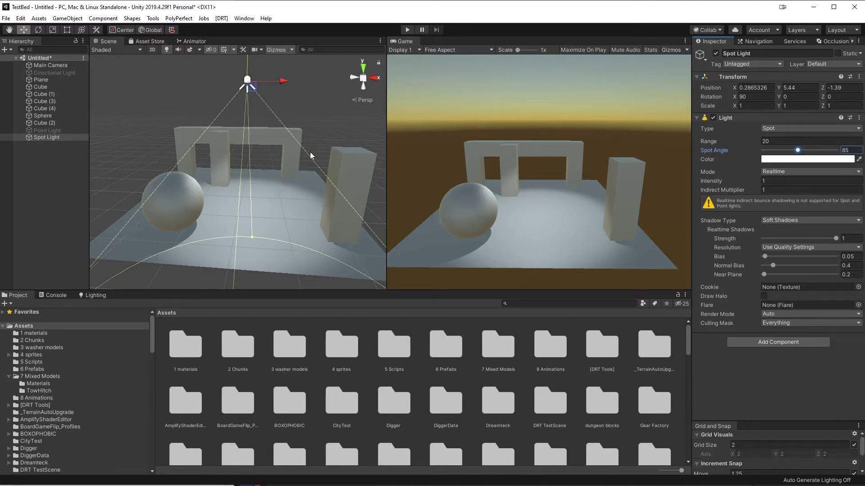
drag(798, 149, 806, 147)
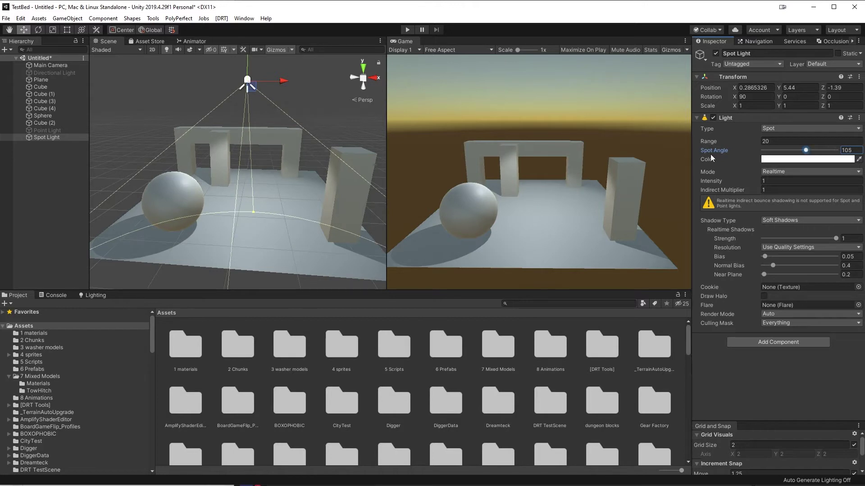
- Set the spot light's shadow type to No Shadows and check the area around the sphere
right_drag(305, 145, 276, 211)
click(799, 220)
click(791, 229)
alt+drag(276, 211, 193, 215)
right_drag(192, 215, 130, 238)
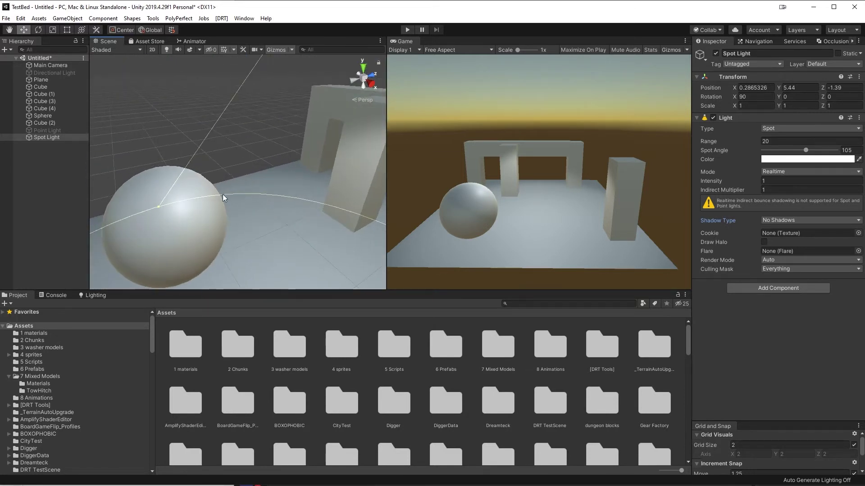
- Select the sphere and examine how the spot light shades it and the plane beneath, up close and from a distance
click(193, 190)
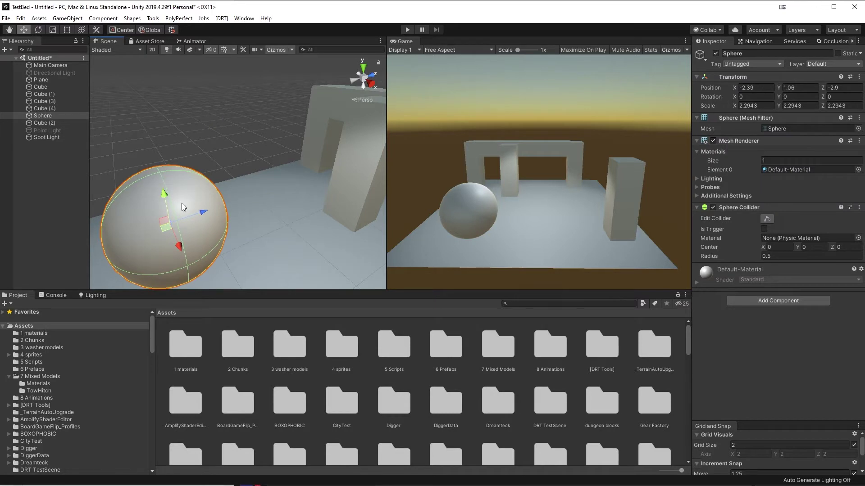
right_drag(200, 157, 356, 177)
key(s)
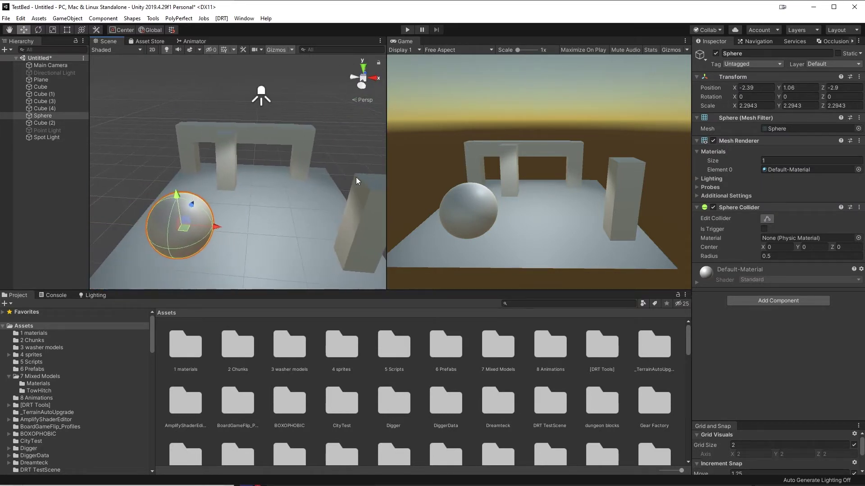
key(w)
right_drag(251, 218, 196, 205)
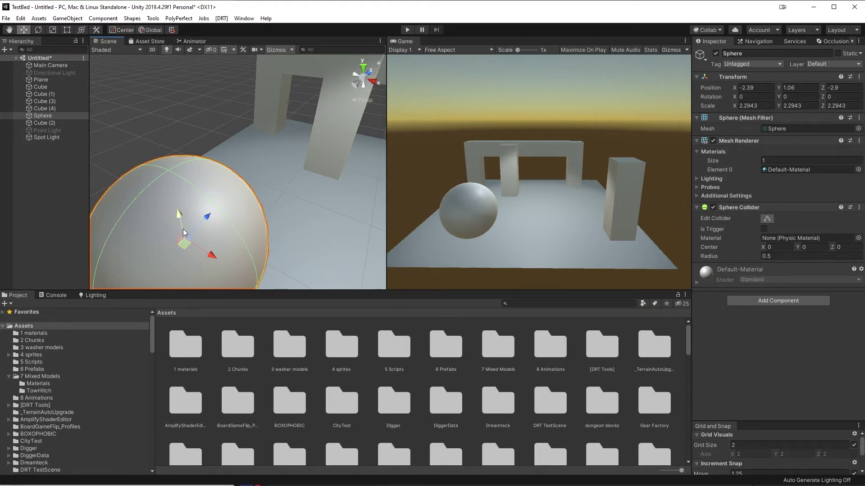
mouse_move(201, 212)
right_down()
mouse_move(263, 198)
mouse_move(201, 220)
right_up()
scroll(240, 205, down, 4)
key(w)
key(s)
right_drag(255, 227, 276, 196)
alt+drag(277, 197, 239, 116)
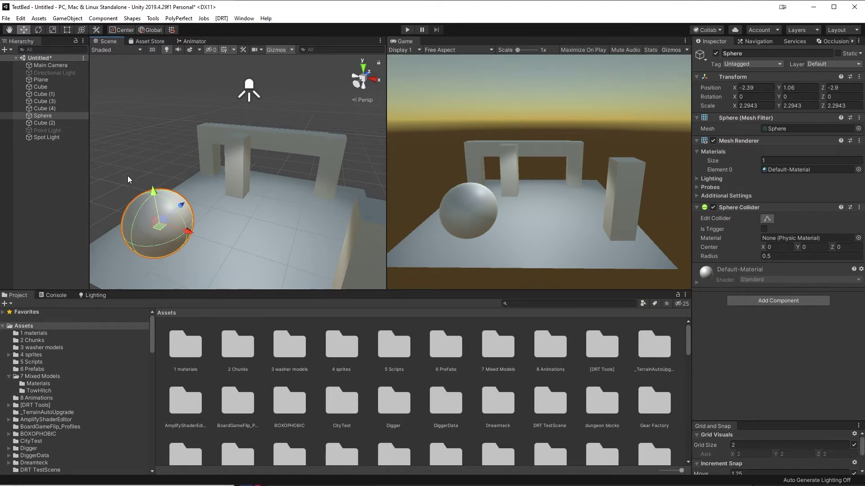
- Examine the sphere's shading under the spot light from close above, from beneath and from the front
key(w)
right_drag(176, 184, 151, 199)
alt+drag(151, 199, 194, 252)
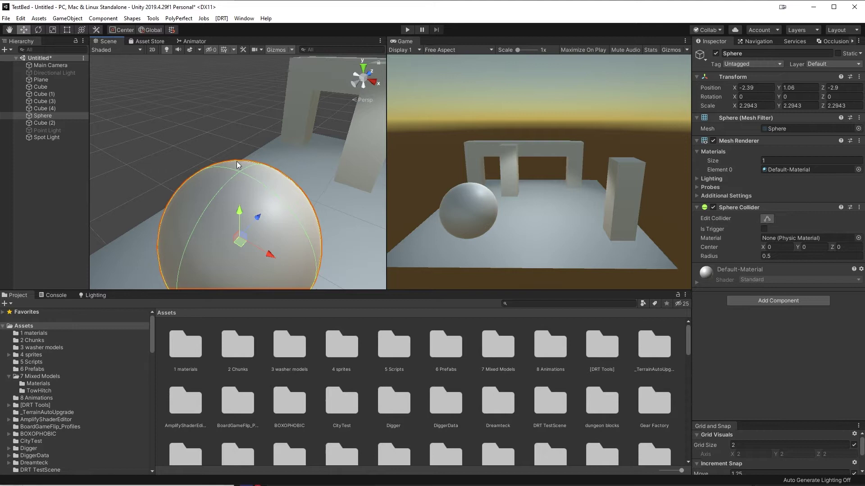
mouse_move(285, 173)
alt+mouse_down()
mouse_move(282, 189)
mouse_move(326, 162)
mouse_move(375, 149)
mouse_move(397, 125)
mouse_move(410, 77)
mouse_move(301, 173)
alt+mouse_up()
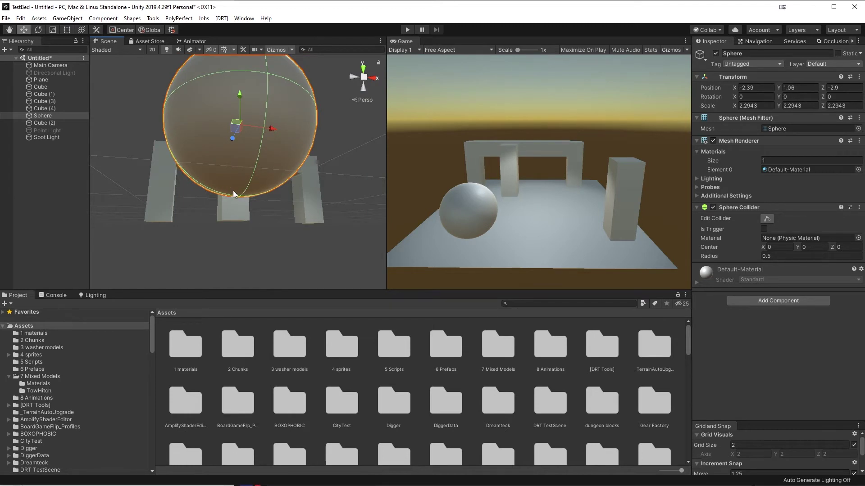
key(s)
right_drag(272, 167, 277, 170)
key(e)
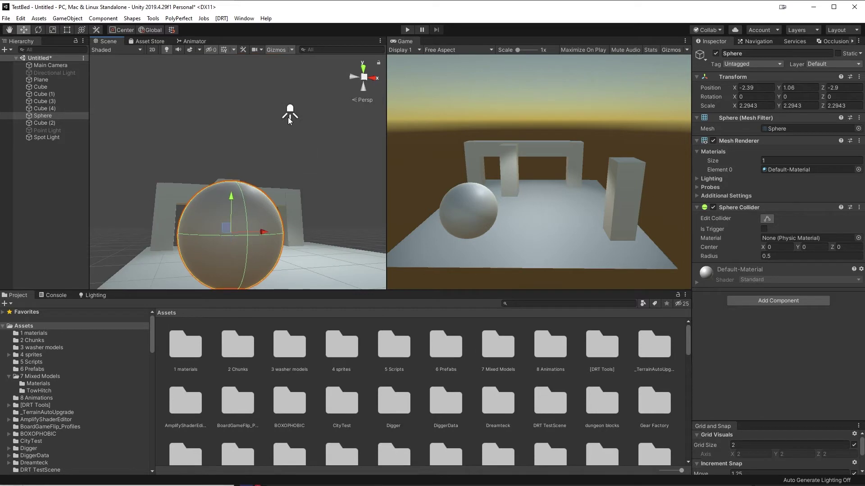
alt+drag(220, 254, 215, 295)
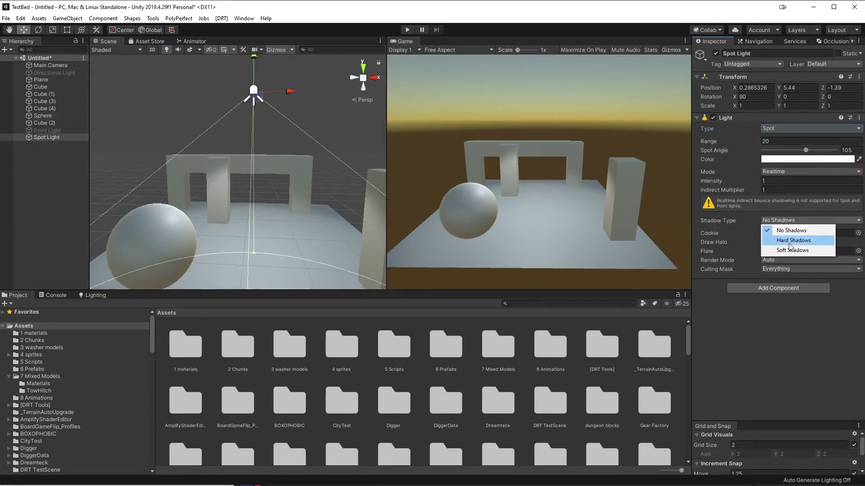
- Set the spot light's shadow type to Hard Shadows and inspect the shadow edges around the sphere
click(789, 242)
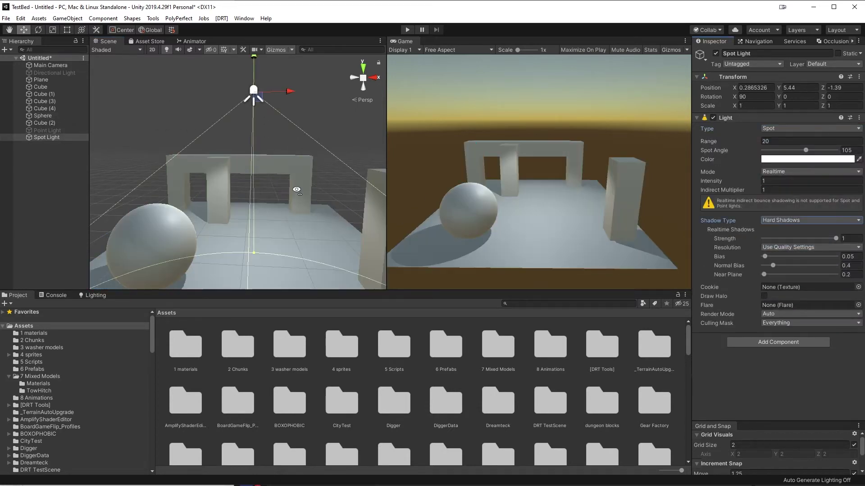
mouse_move(295, 190)
alt+mouse_down()
mouse_move(289, 238)
mouse_move(192, 236)
mouse_move(283, 196)
alt+mouse_up()
right_drag(282, 195, 287, 195)
key(s)
key(a)
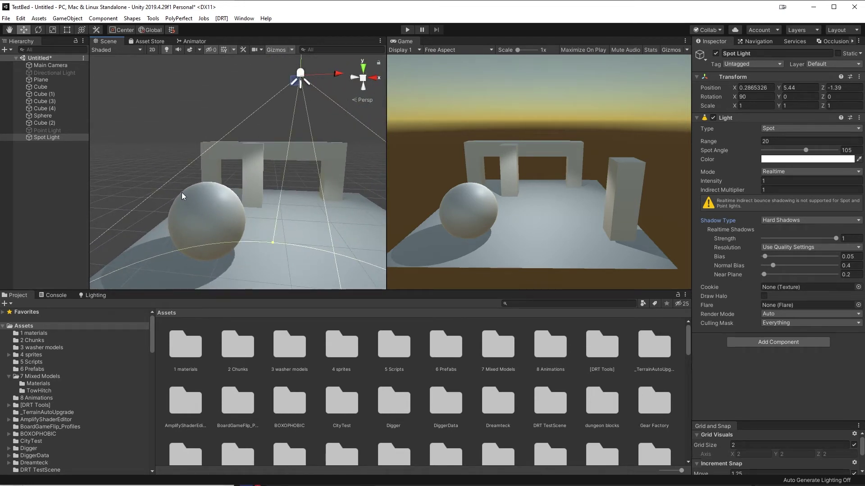
alt+drag(210, 279, 228, 234)
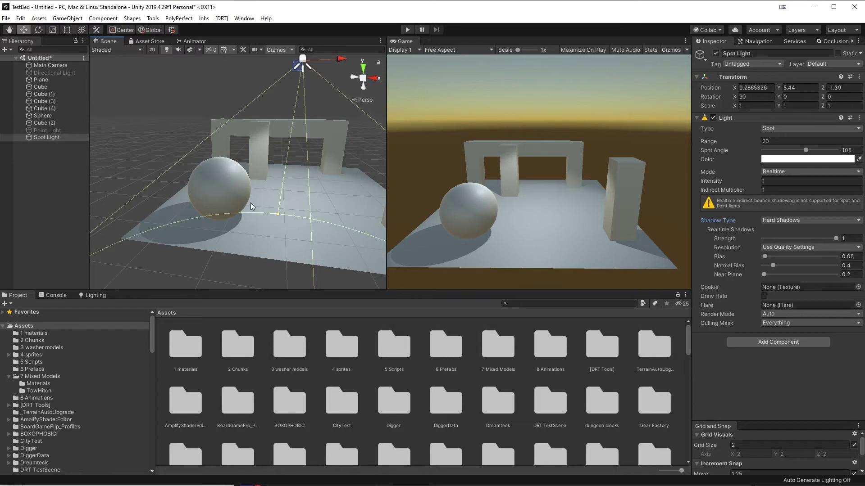
key(w)
right_drag(231, 223, 239, 244)
- Change the spot light's shadow type to Soft Shadows and view the effect across the scene
click(778, 219)
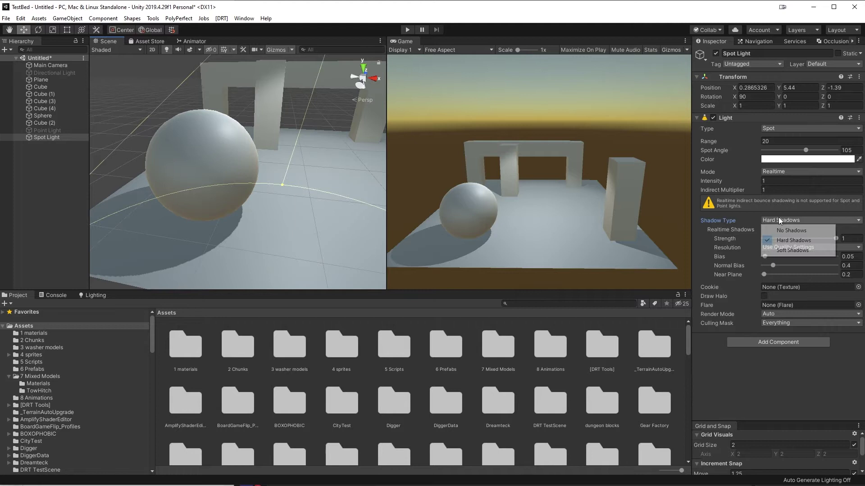
click(791, 248)
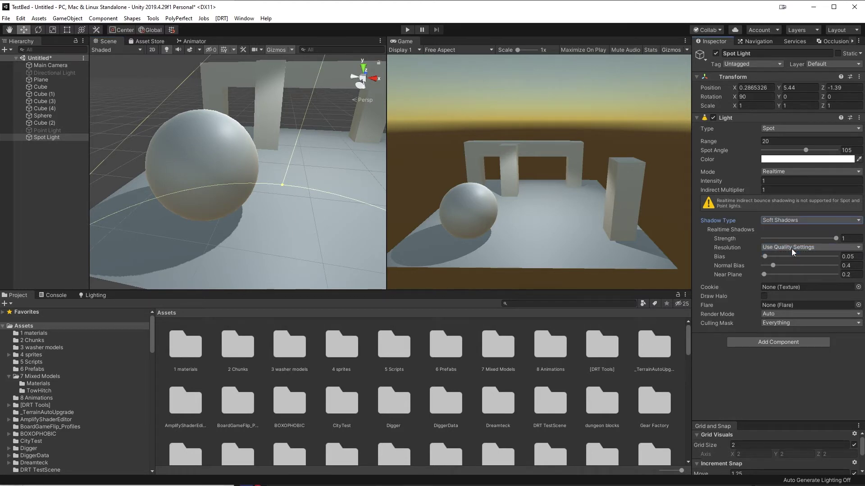
right_drag(317, 215, 317, 186)
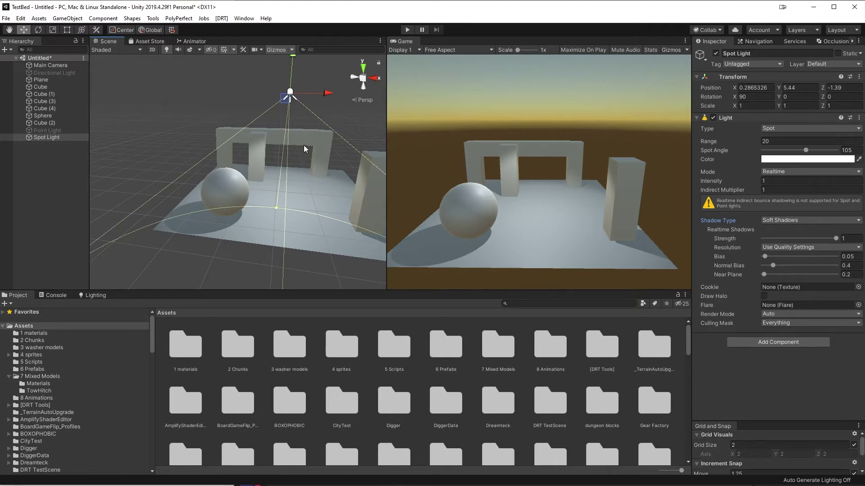
- Tilt the spot light to about 137.7 degrees around X and lower it near the sphere, to about X -2.88, Y 2.52
right_drag(271, 228, 266, 185)
key(e)
drag(272, 86, 279, 28)
key(w)
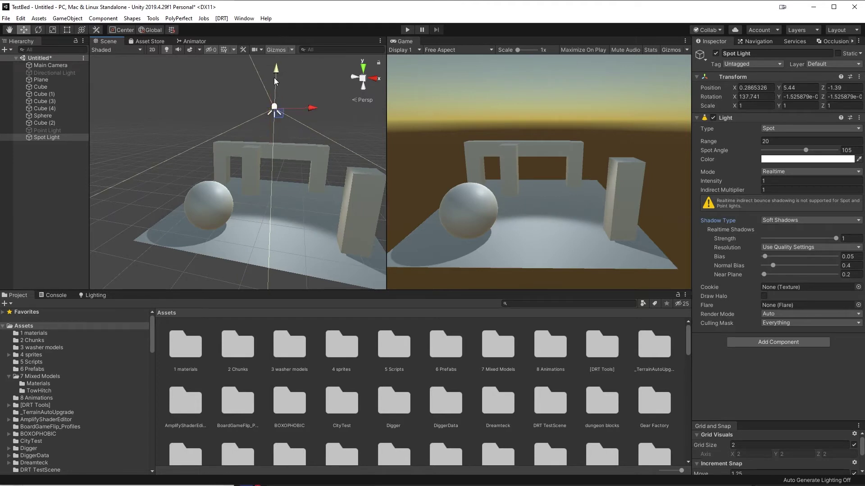
drag(274, 78, 275, 145)
drag(296, 175, 221, 155)
alt+drag(221, 155, 315, 171)
- Stretch the plane along Z to a scale of about 4.6 and examine the sphere's shadow on it
scroll(316, 171, down, 3)
right_drag(280, 191, 320, 193)
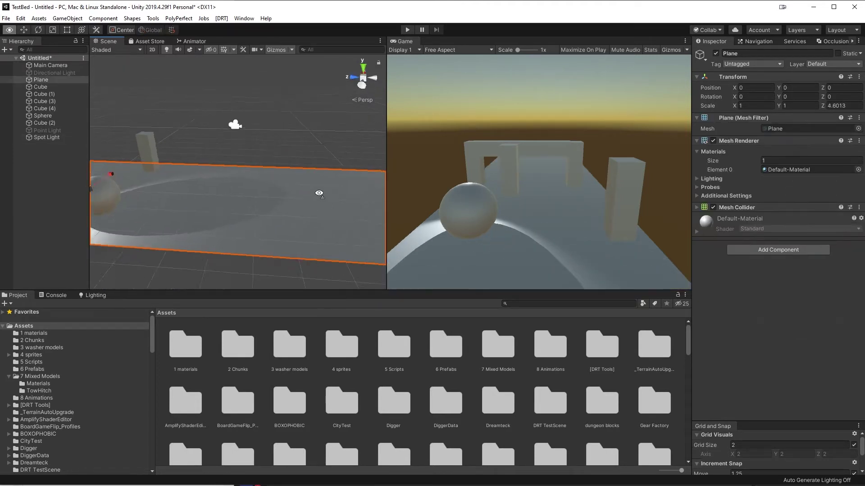
alt+drag(319, 194, 264, 193)
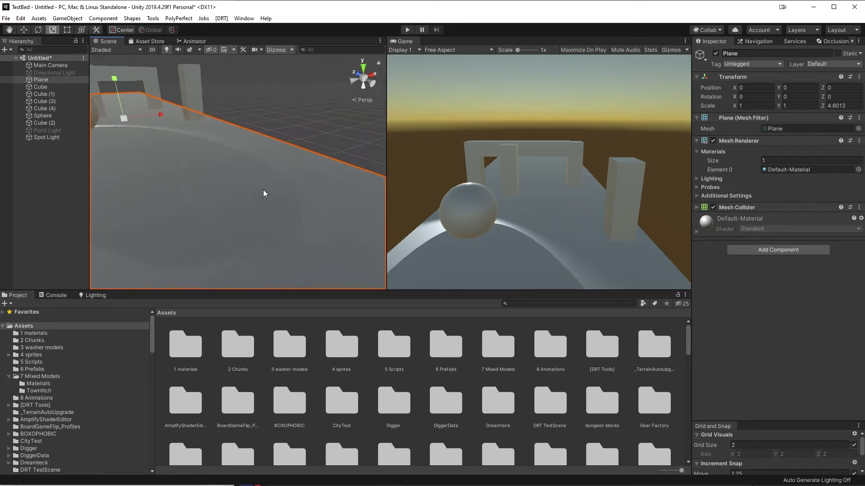
alt+drag(268, 232, 226, 247)
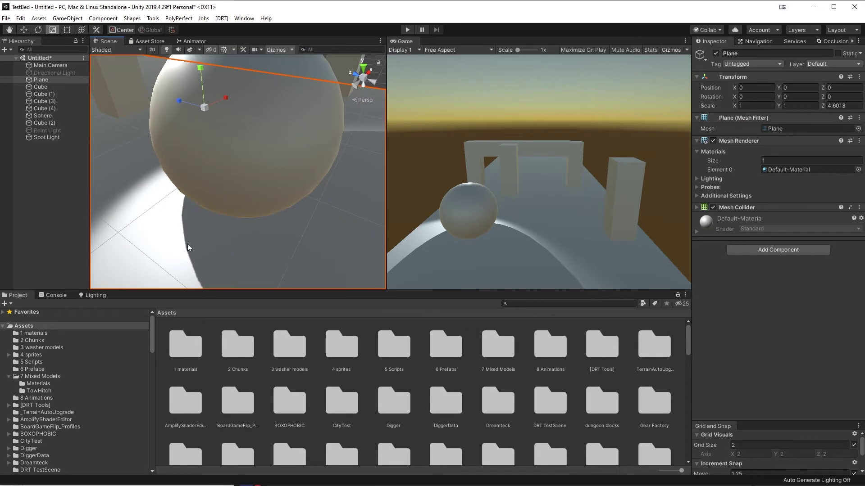
scroll(228, 220, down, 5)
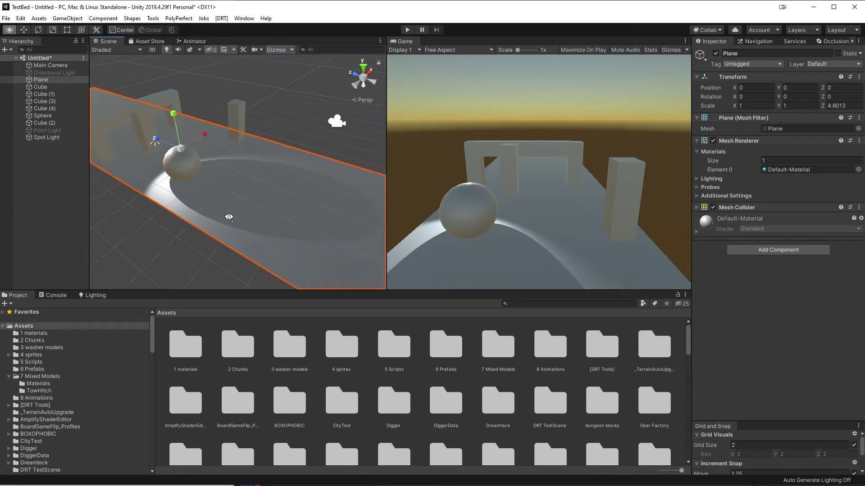
alt+drag(229, 218, 40, 180)
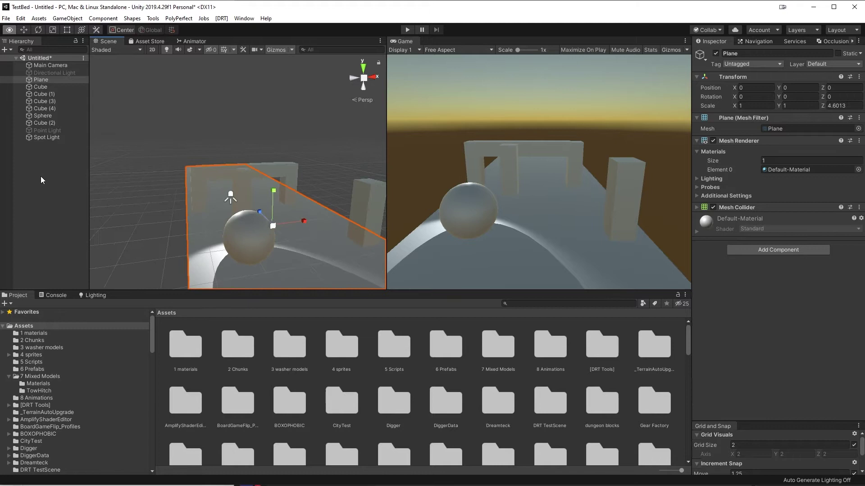
- Rotate the spot light to about 98.8 degrees around X and raise it above the plane, to about X 0.45, Y 5.34
click(47, 138)
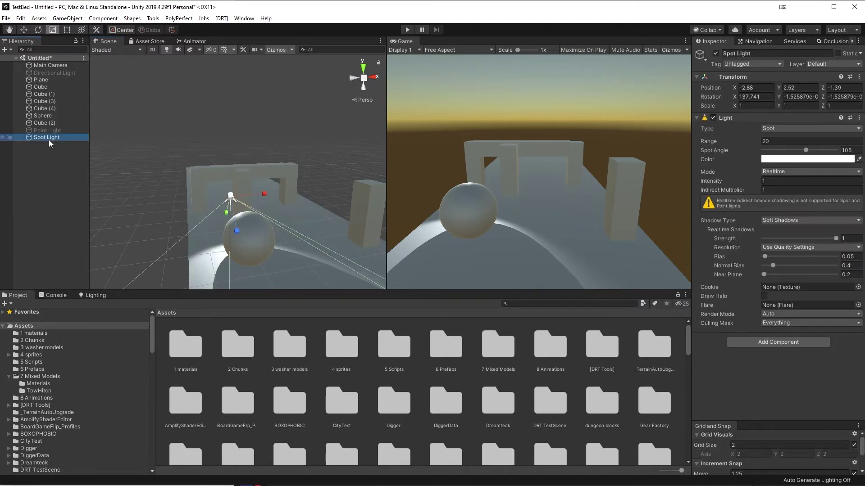
alt+drag(295, 221, 147, 211)
key(e)
key(w)
drag(193, 178, 245, 107)
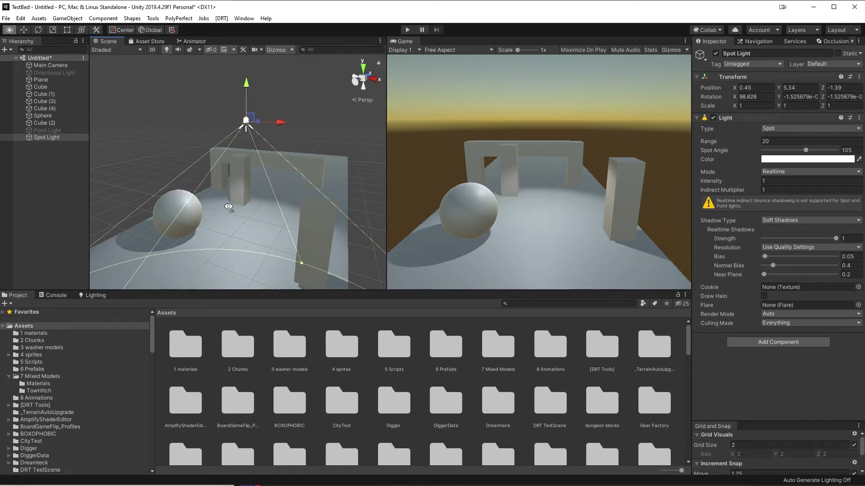
- Select the plane and widen it along X so it extends well past the objects
alt+drag(230, 208, 243, 262)
click(242, 261)
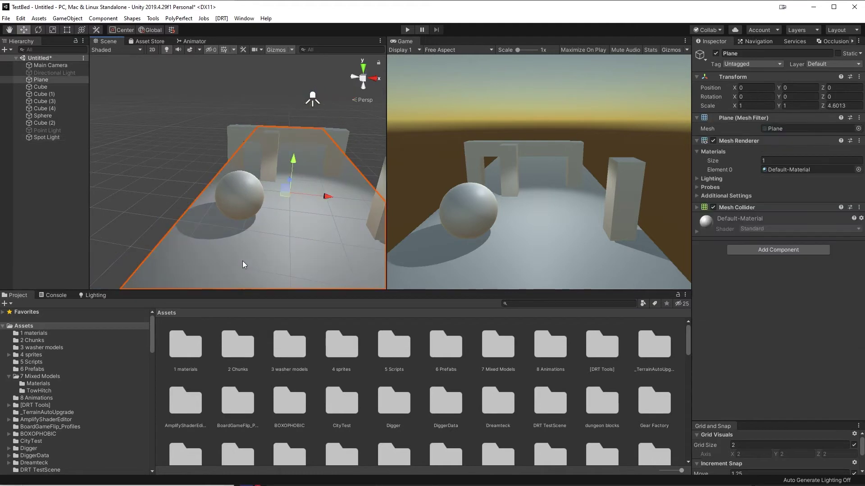
key(r)
- Try a normal bias of 0 and a bias of 0.19 on the spot light, and check the sphere's shadow
click(50, 137)
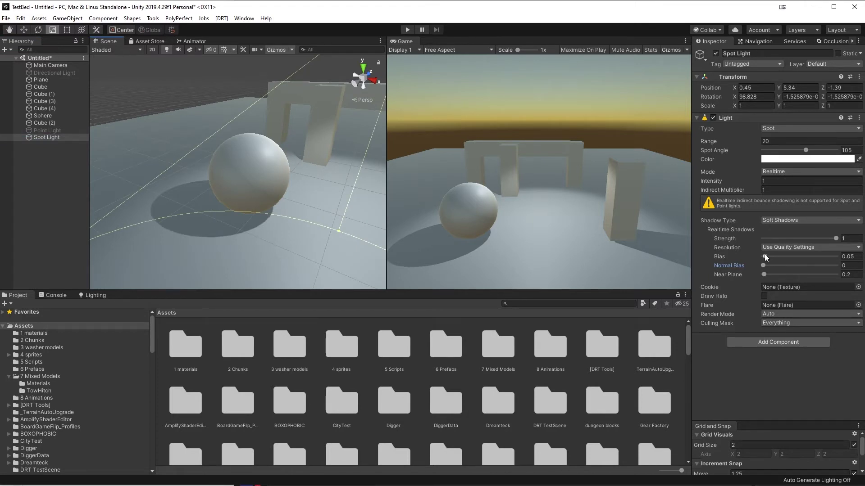
mouse_move(764, 256)
mouse_down()
mouse_move(782, 256)
mouse_move(770, 256)
mouse_up()
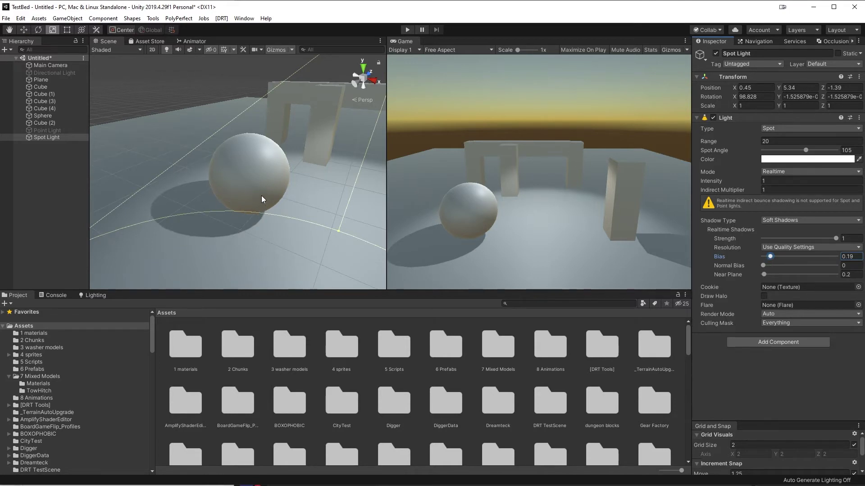
right_drag(278, 195, 305, 162)
right_drag(302, 230, 278, 255)
- Lower the spot light's shadow bias to 0 and examine the plane and the sphere's shadow
drag(771, 256, 755, 257)
right_drag(318, 208, 272, 237)
scroll(311, 225, down, 5)
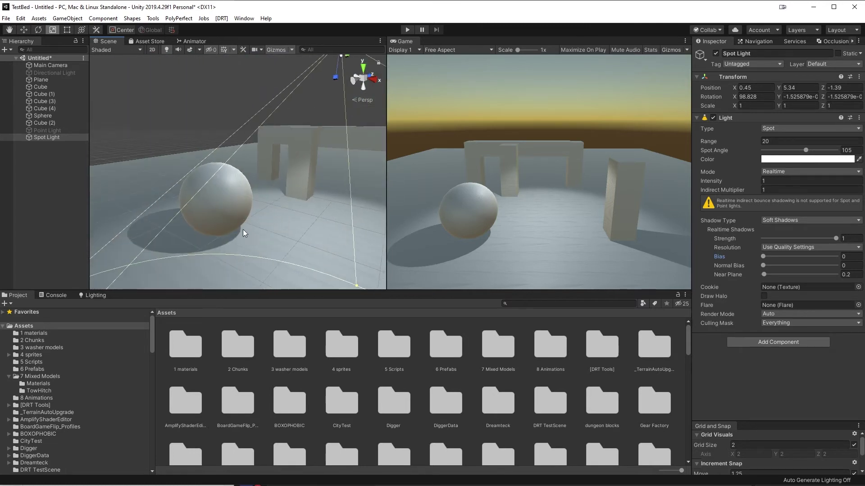
mouse_move(290, 188)
right_down()
mouse_move(312, 156)
mouse_move(307, 185)
mouse_move(292, 189)
right_up()
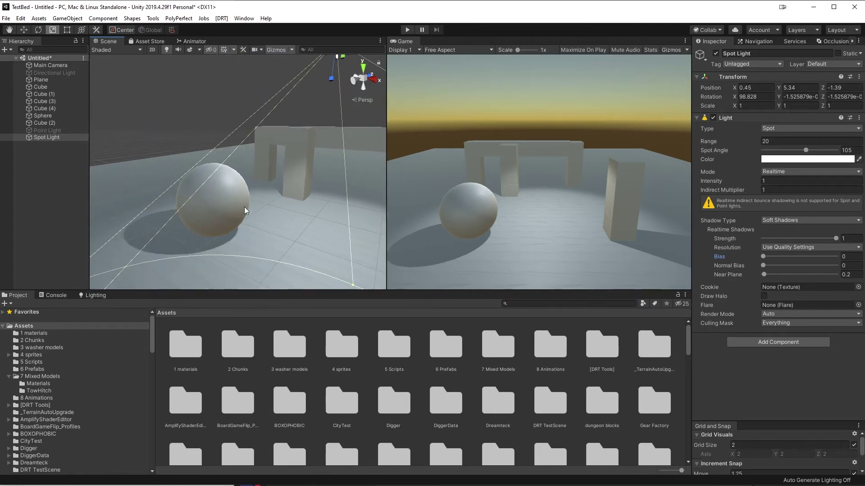
- Set the spot light's shadow bias to 0.2 and its normal bias to 0.46
drag(757, 257, 771, 259)
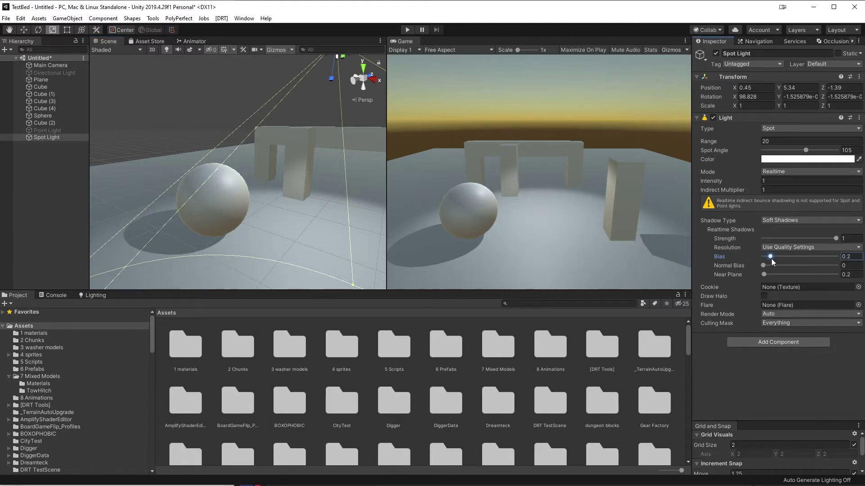
mouse_move(307, 232)
right_down()
mouse_move(303, 243)
mouse_move(309, 201)
mouse_move(299, 228)
right_up()
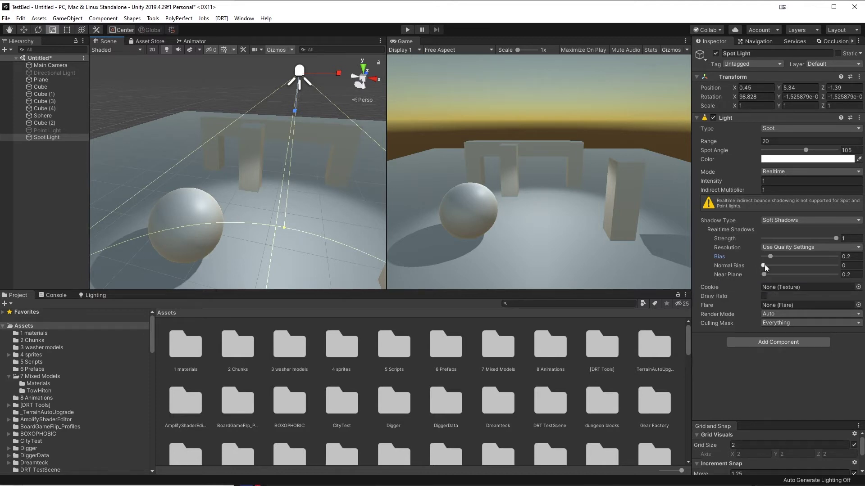
right_drag(266, 171, 250, 208)
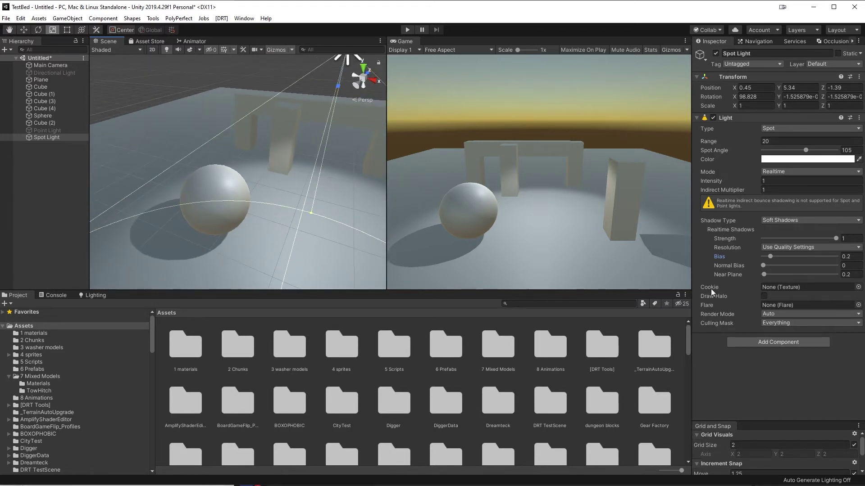
drag(762, 265, 774, 268)
- Browse to the PolygonExplorers Characters prefab folder and place a character beside the sphere
scroll(48, 380, down, 5)
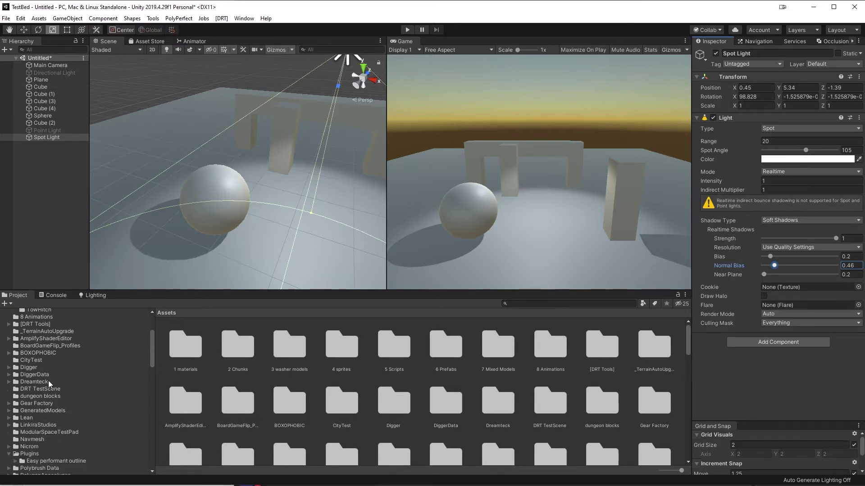
scroll(48, 380, down, 2)
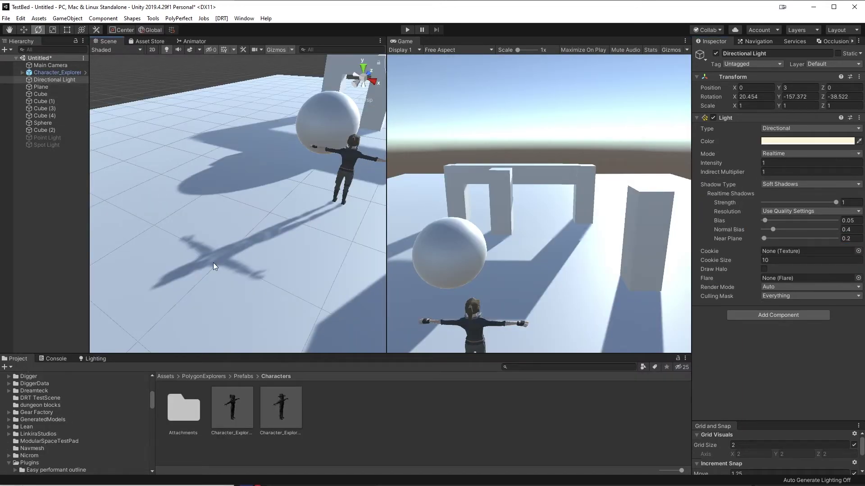
- Try normal bias values of 0 and 1 on the directional light, examining the character and its shadow up close
scroll(287, 247, up, 5)
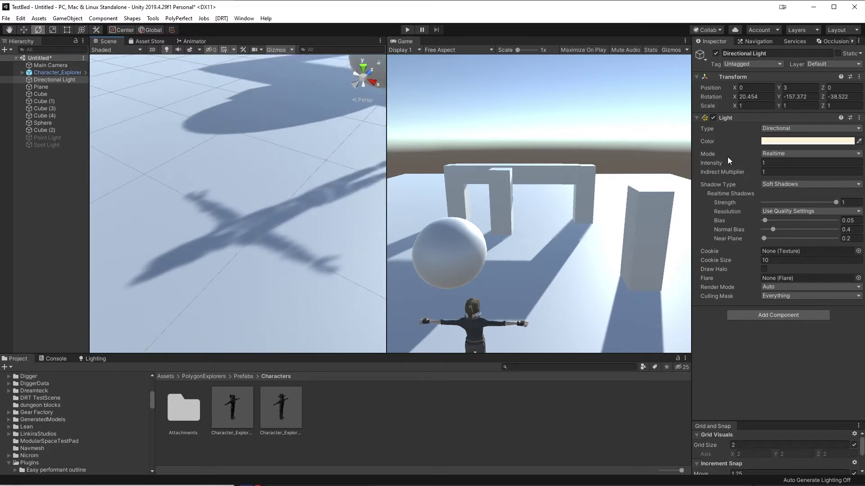
drag(773, 229, 744, 232)
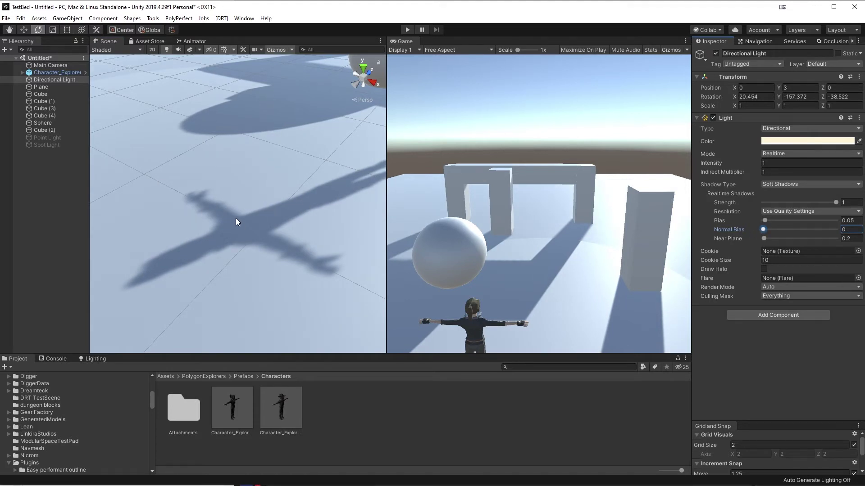
drag(766, 229, 788, 228)
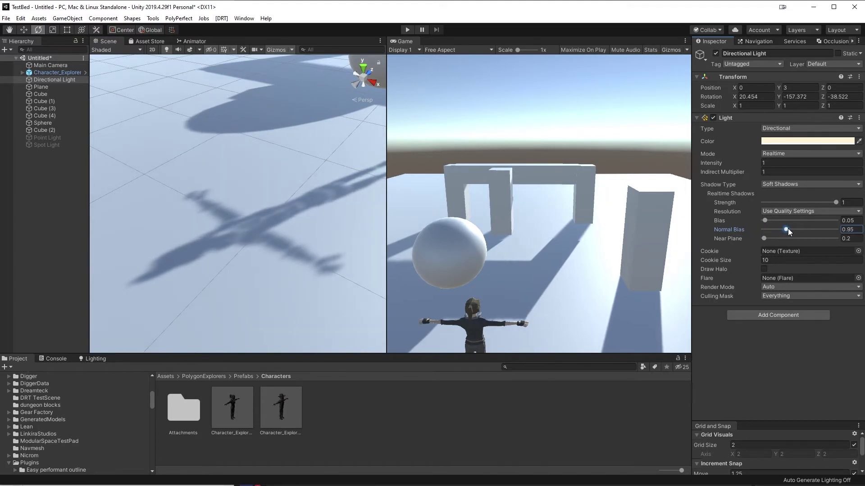
alt+drag(324, 227, 232, 239)
alt+drag(248, 210, 158, 180)
scroll(315, 112, up, 5)
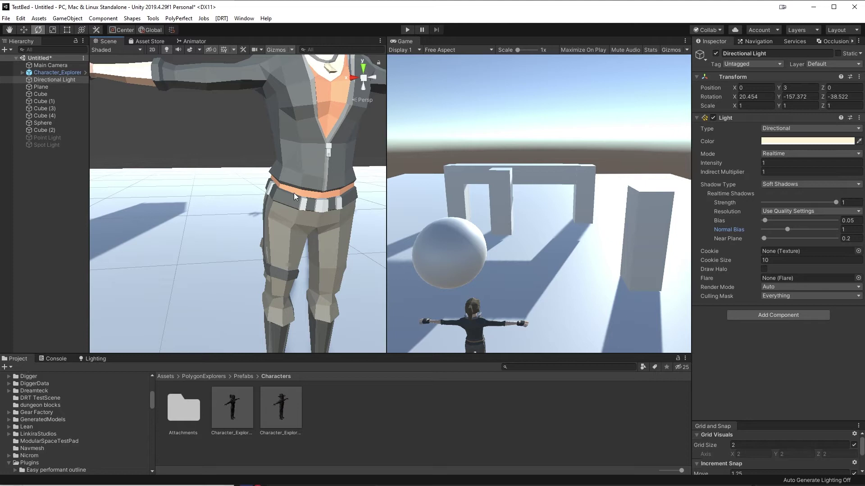
alt+drag(284, 206, 506, 271)
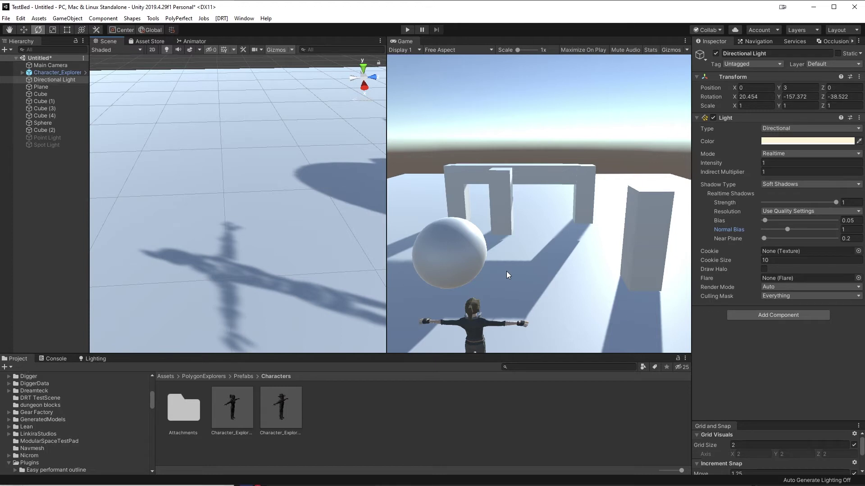
- Set the directional light's normal bias to 0 and check the character's shadow up close and from a distance
drag(787, 230, 761, 230)
alt+drag(360, 225, 284, 220)
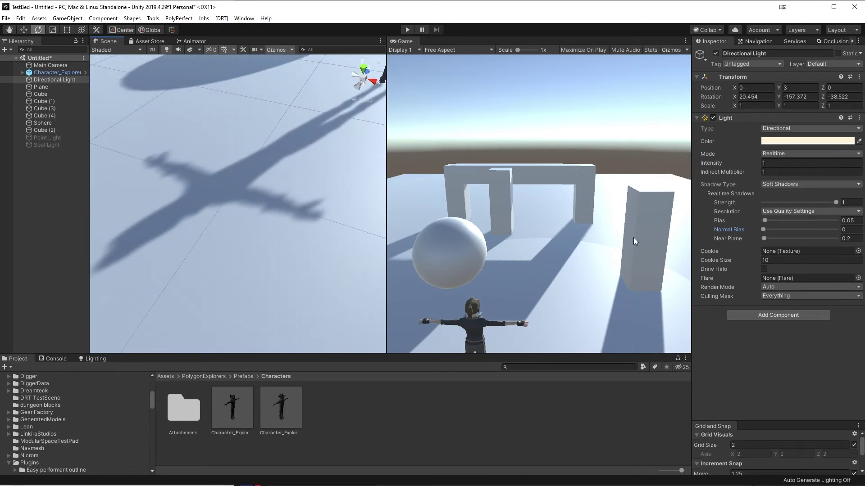
right_drag(252, 279, 337, 178)
alt+drag(338, 179, 164, 244)
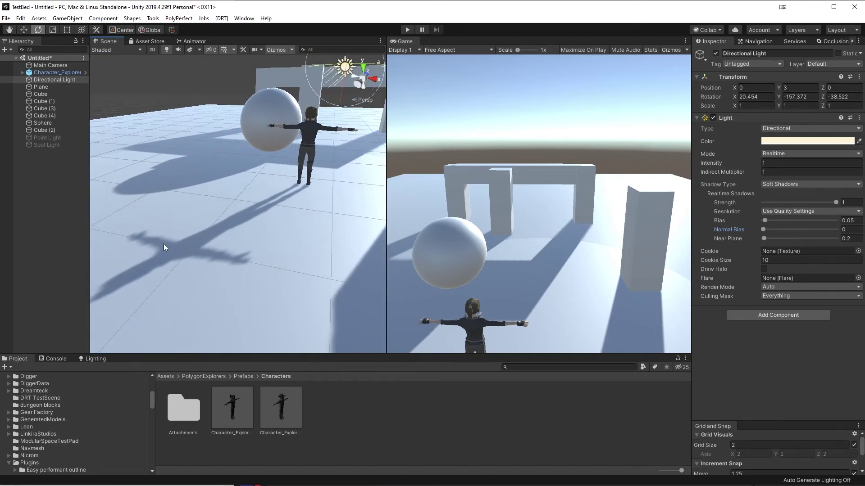
- Compare Hard Shadows with Soft Shadows on the directional light by examining the character's shadow, ending on Soft Shadows
click(774, 182)
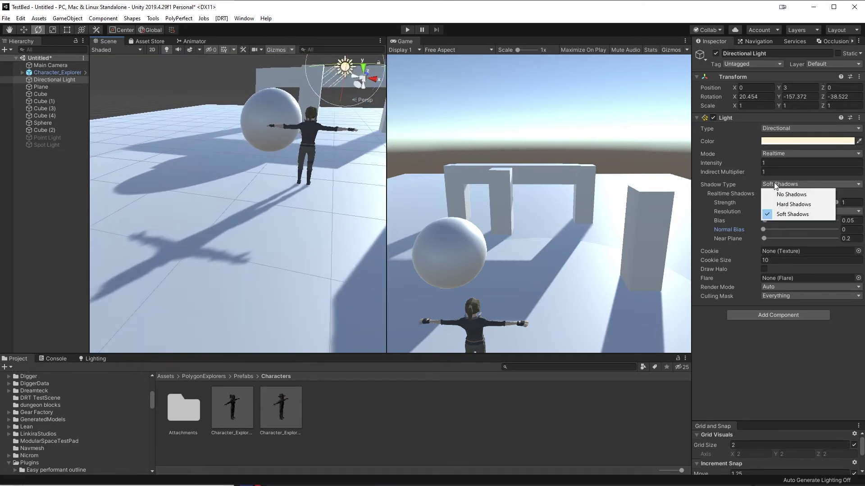
click(783, 203)
right_drag(314, 255, 289, 276)
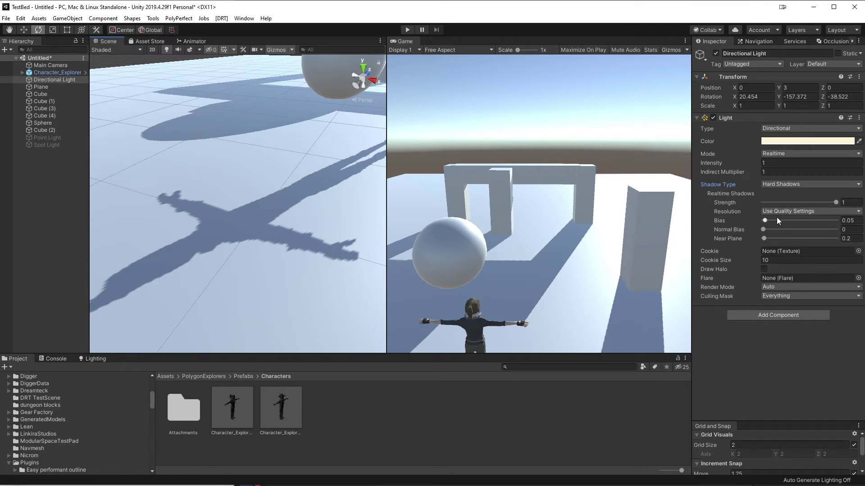
click(788, 186)
click(788, 212)
right_drag(231, 275, 232, 248)
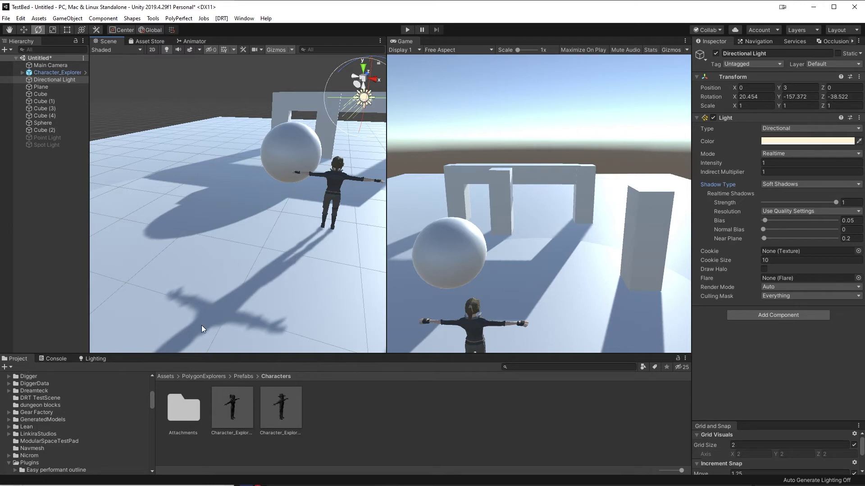
- Delete the explorer character from the scene
alt+drag(201, 325, 329, 221)
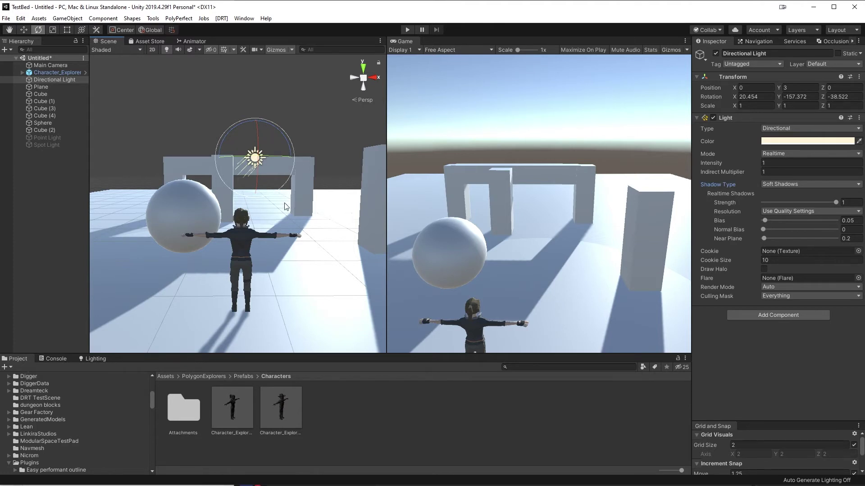
alt+drag(286, 206, 284, 245)
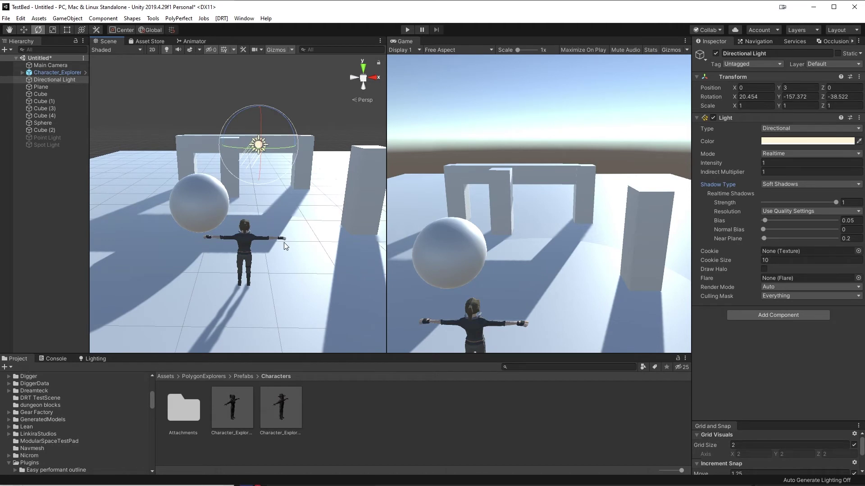
click(244, 273)
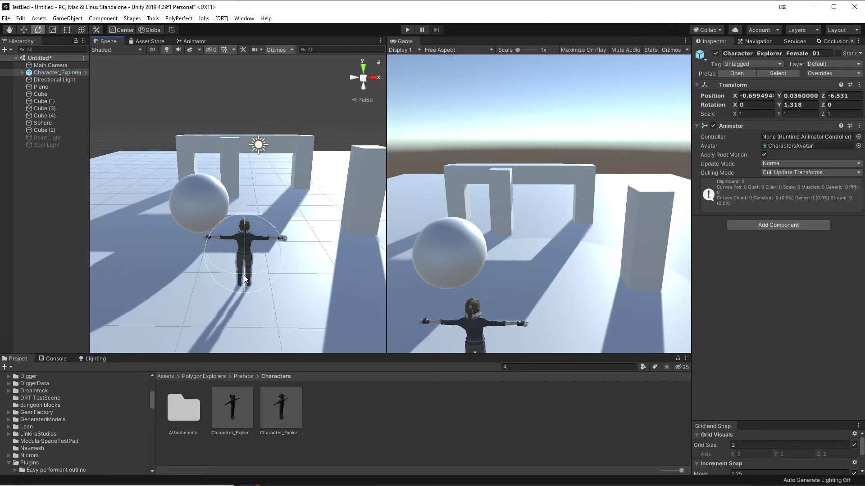
key(Delete)
- Move the directional light to about X 1.63, Y 4.91 and rotate it to about 49, -434, -90
click(265, 144)
key(w)
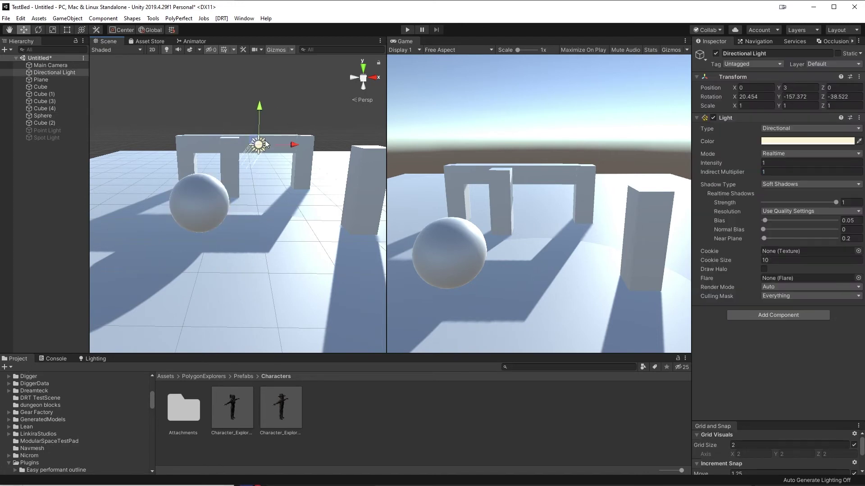
drag(261, 144, 454, 81)
key(e)
drag(307, 82, 310, 23)
key(a)
right_drag(297, 192, 354, 200)
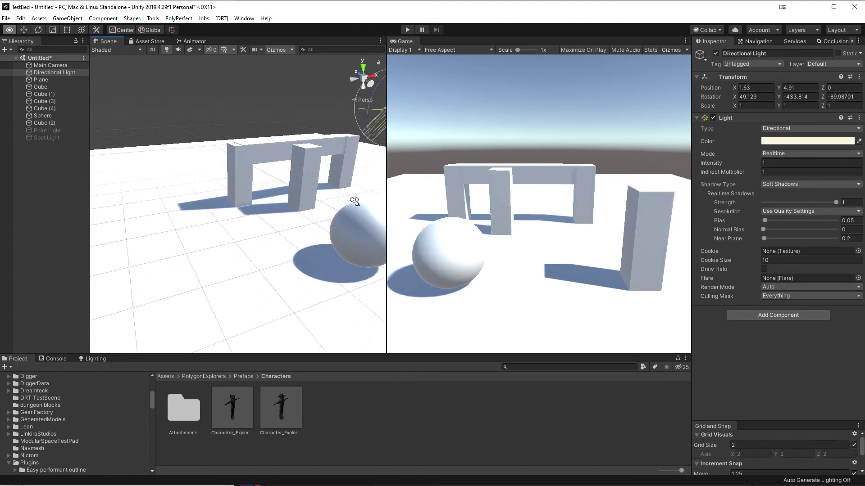
alt+drag(355, 201, 344, 203)
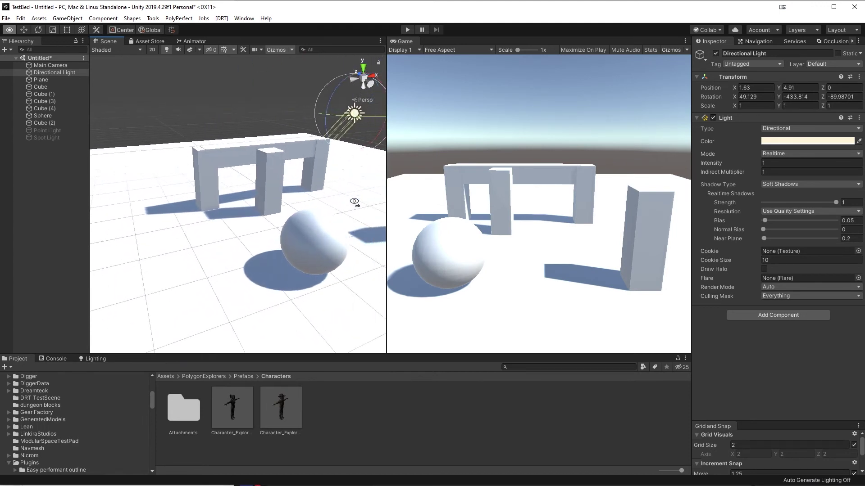
- Open the scene's lighting settings in a taller panel and check where the Lighting Settings command is found
click(92, 358)
drag(78, 354, 79, 261)
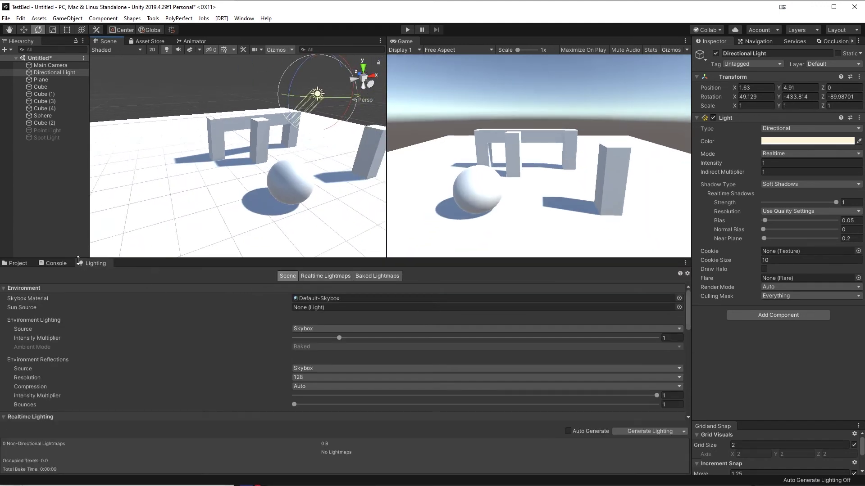
click(243, 18)
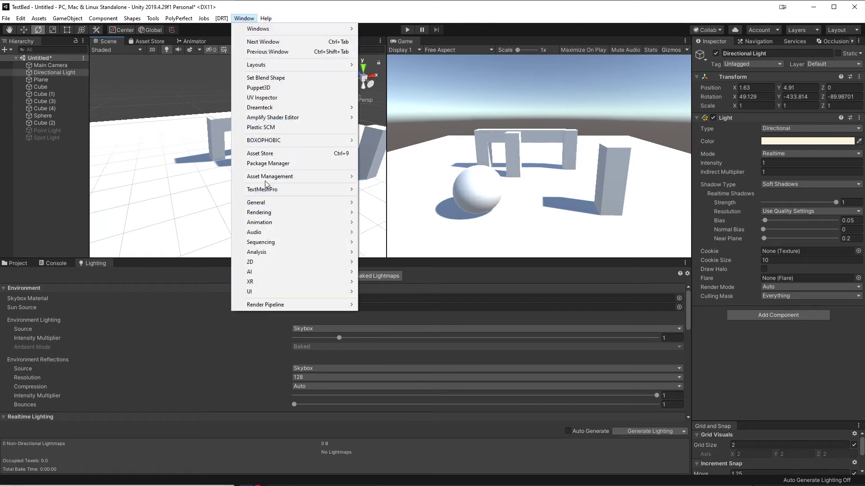
mouse_move(290, 210)
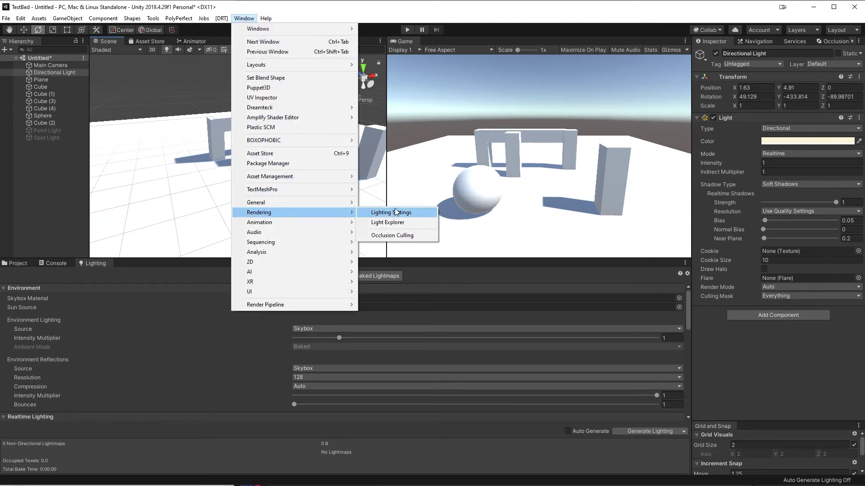
click(128, 269)
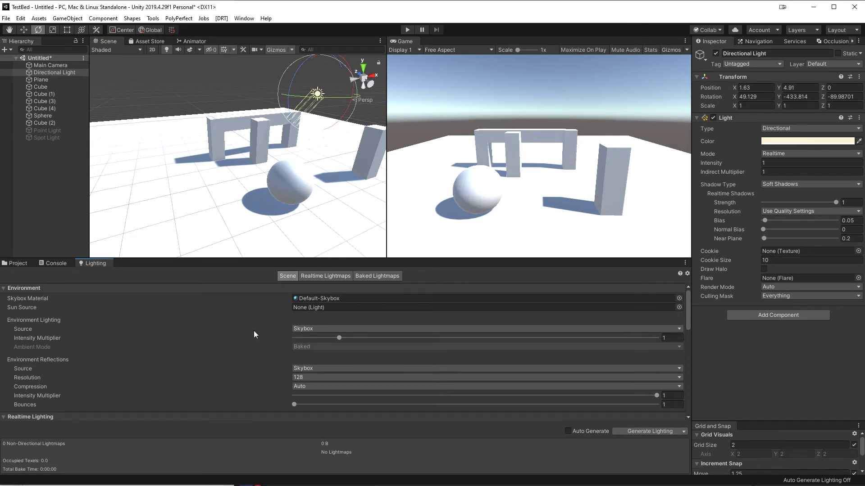
- Set the environment lighting source to Gradient with a light blue sky color of RGB 107, 156, 255
click(312, 328)
click(325, 349)
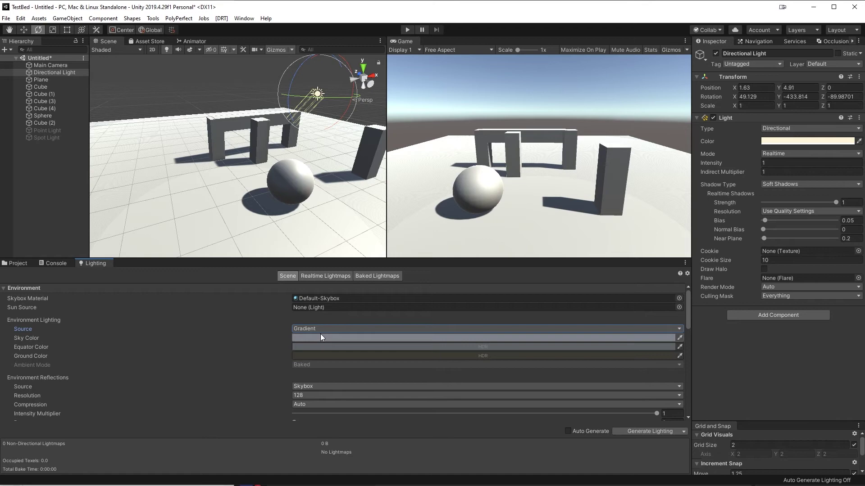
click(319, 335)
drag(224, 339, 206, 318)
click(249, 267)
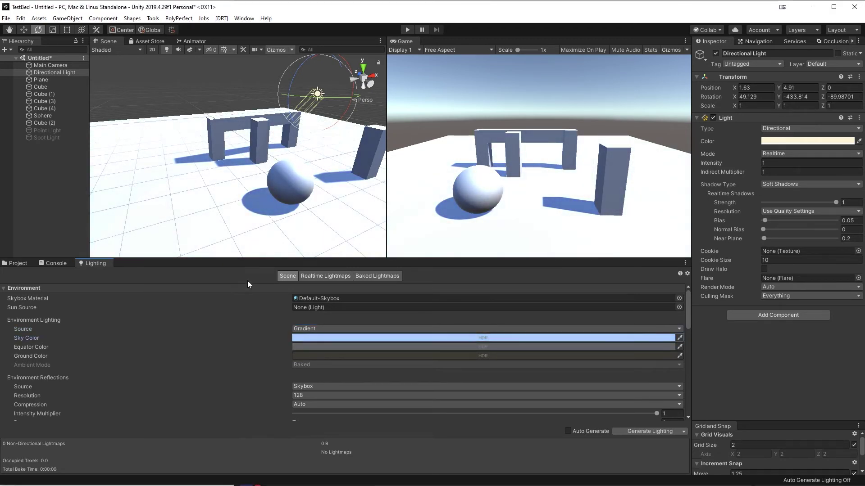
- Set the gradient's ground color to a muted green, RGB 74, 118, 78, with intensity -1
click(317, 355)
click(177, 308)
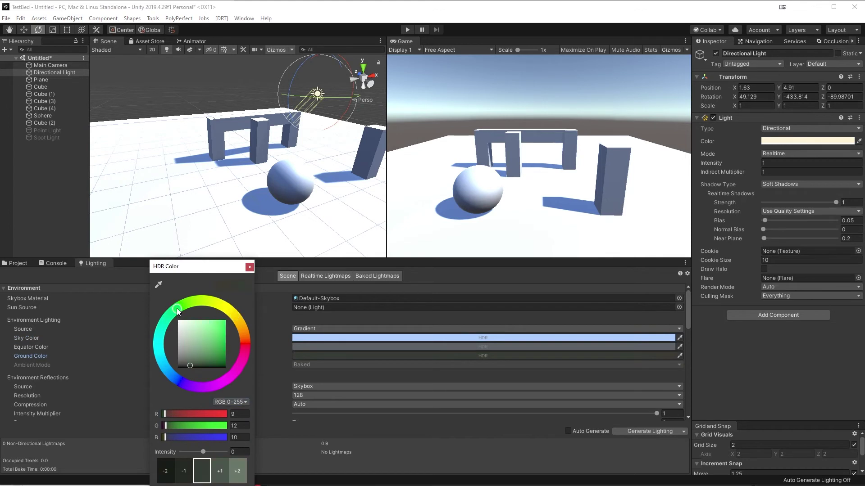
drag(190, 359, 190, 339)
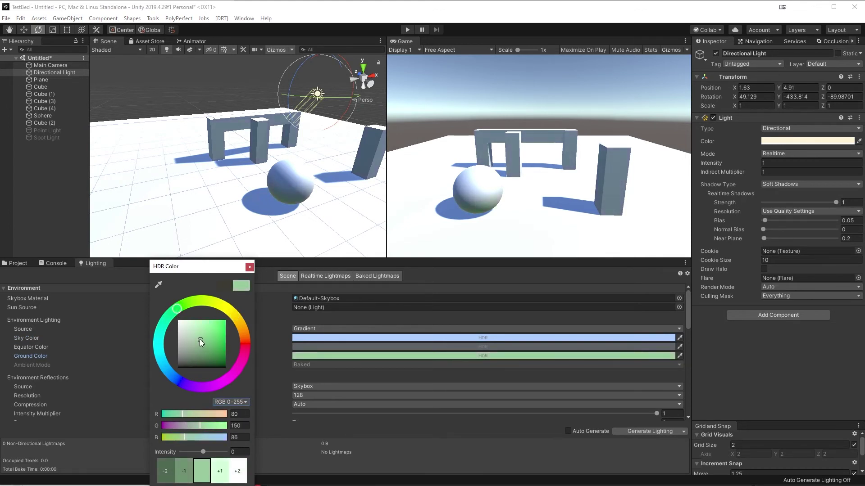
mouse_move(200, 341)
mouse_down()
mouse_move(202, 329)
mouse_move(197, 335)
mouse_up()
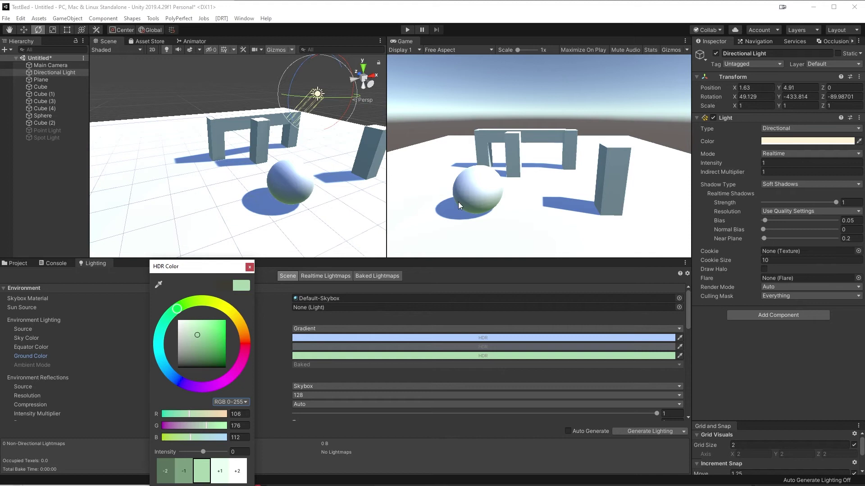
drag(196, 334, 198, 346)
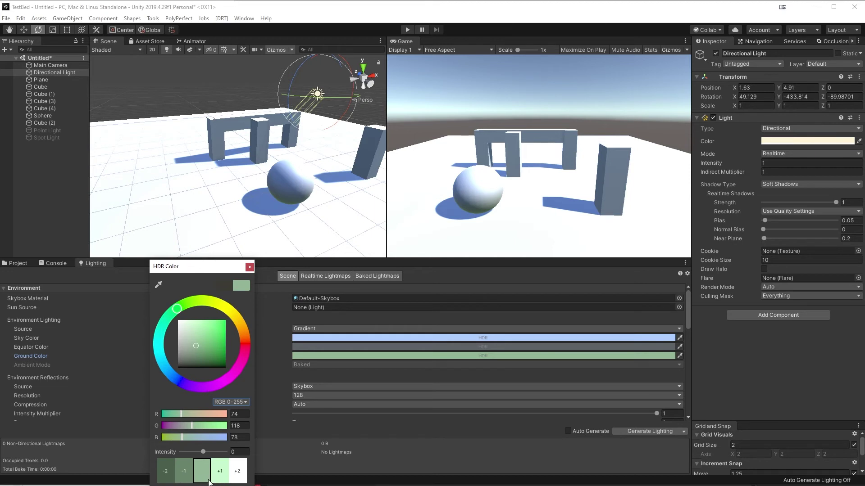
click(184, 473)
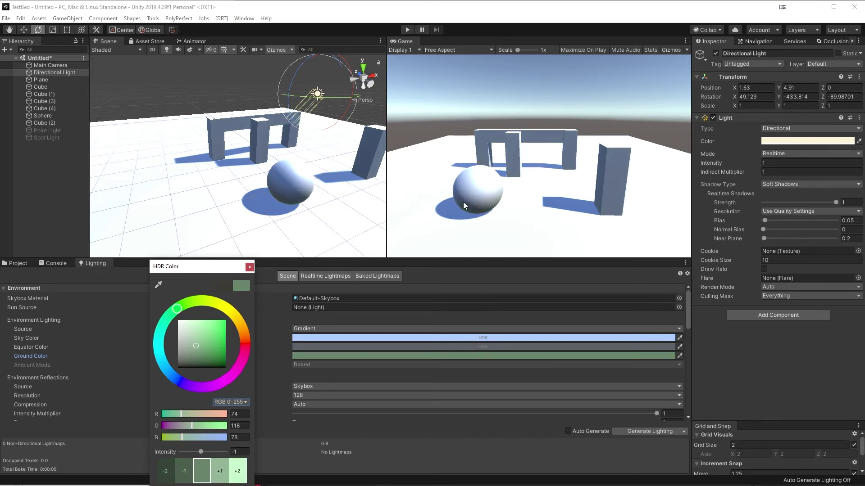
click(249, 268)
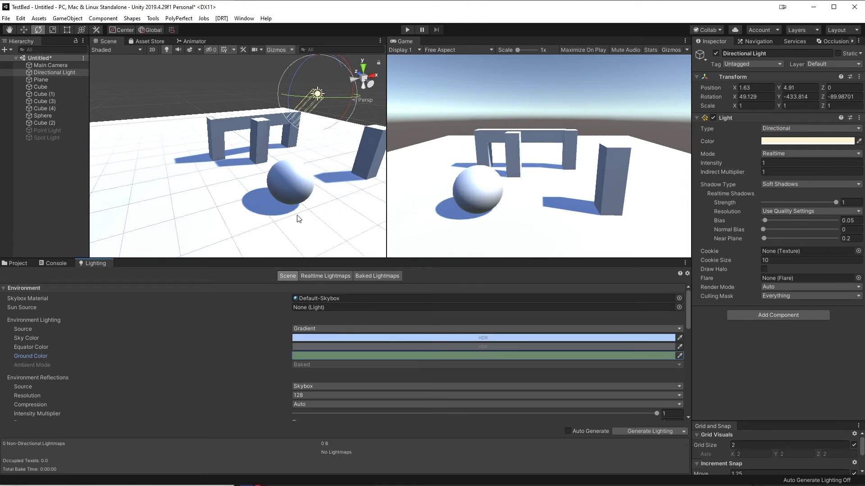
- Lower the directional light's intensity to 0.37 and check the shading on the sphere
right_drag(297, 219, 295, 185)
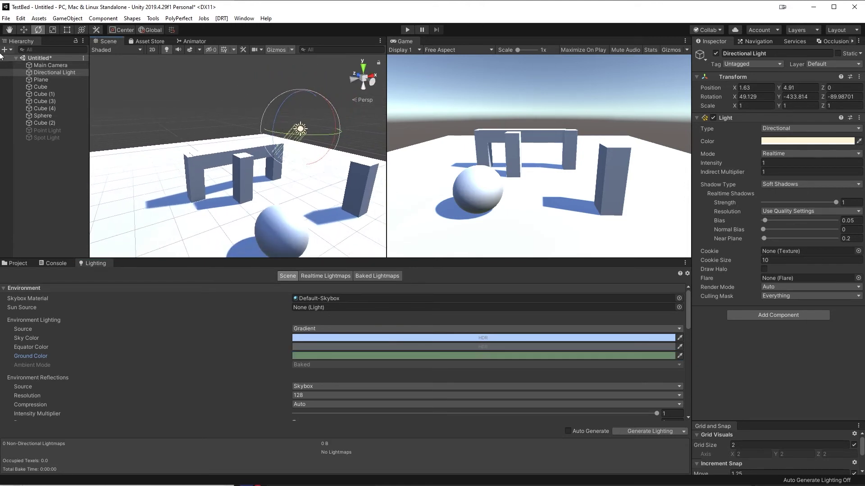
click(52, 73)
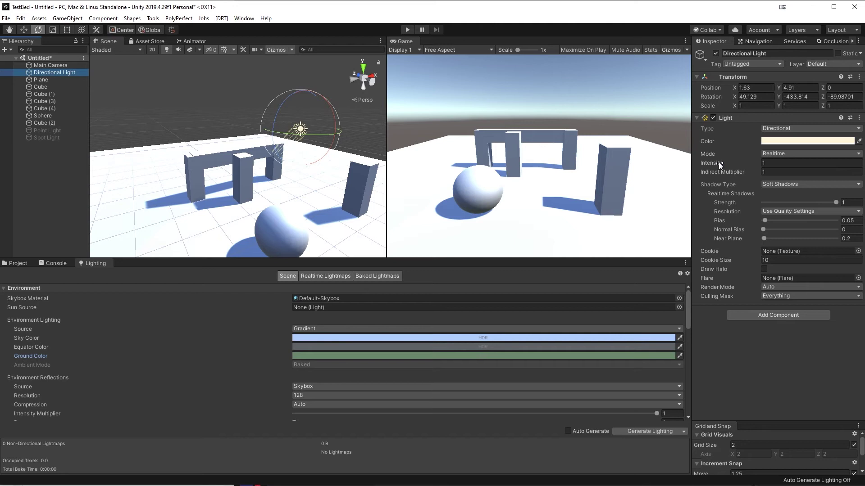
drag(720, 162, 705, 163)
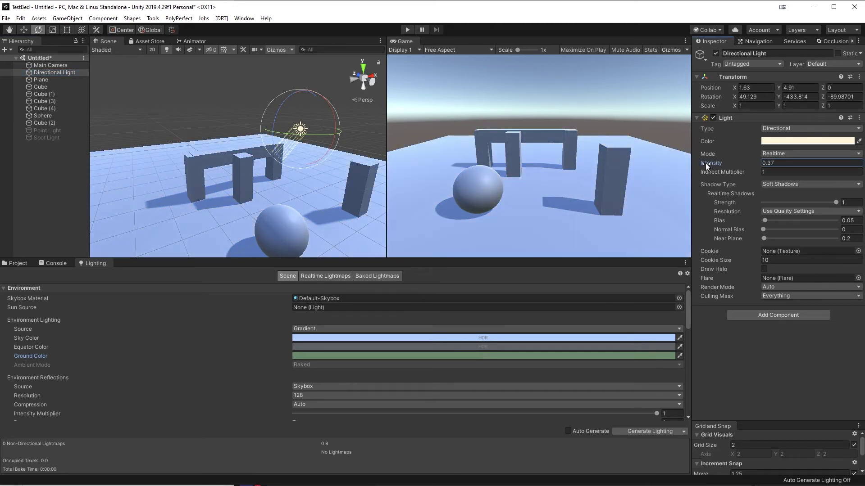
key(w)
right_drag(258, 192, 274, 179)
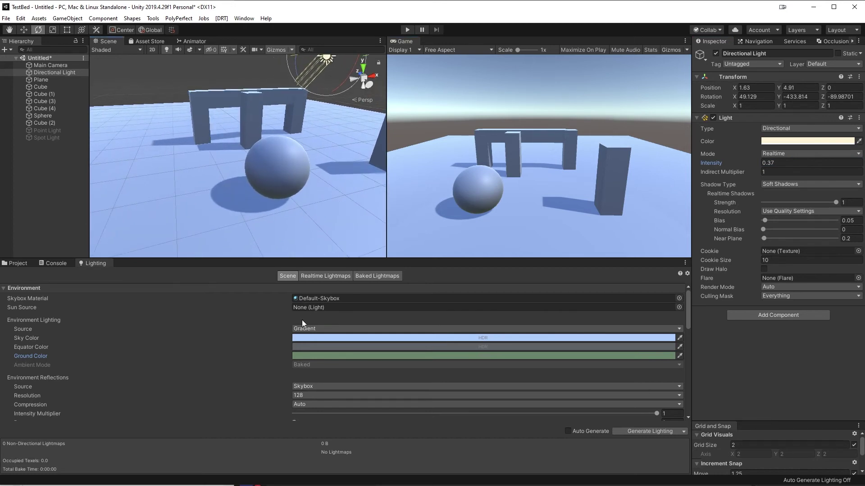
- Change the environment sky color to a very pale blue, RGB 210, 222, 248
click(322, 338)
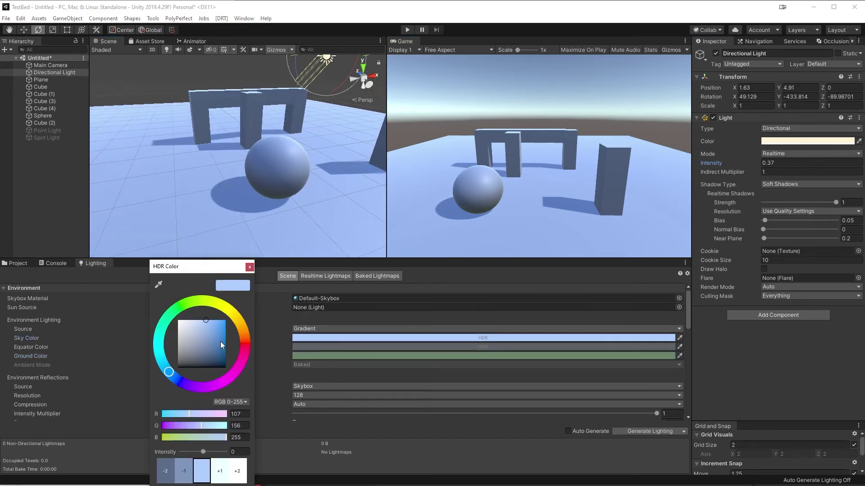
drag(202, 329, 188, 320)
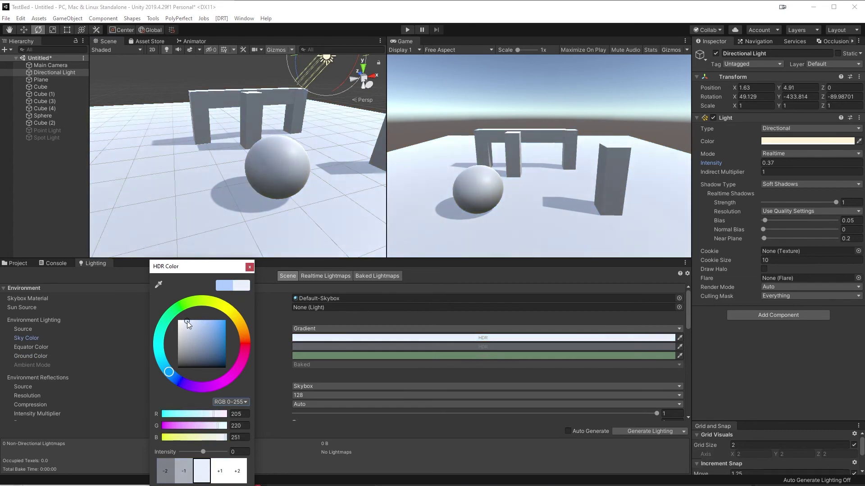
click(249, 267)
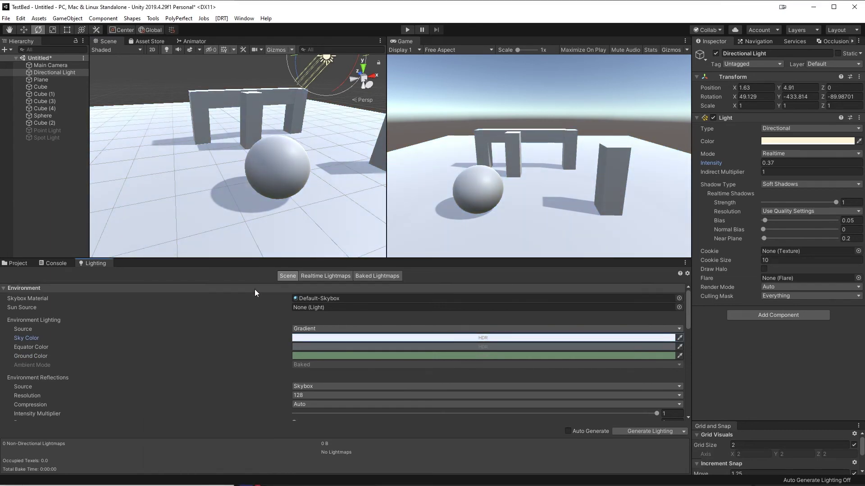
- Duplicate the directional light and move the copy along the X axis to about -8.46, on the arch's opposite side
alt+drag(304, 206, 437, 166)
right_drag(437, 165, 458, 169)
key(s)
click(47, 74)
key(ctrl+d)
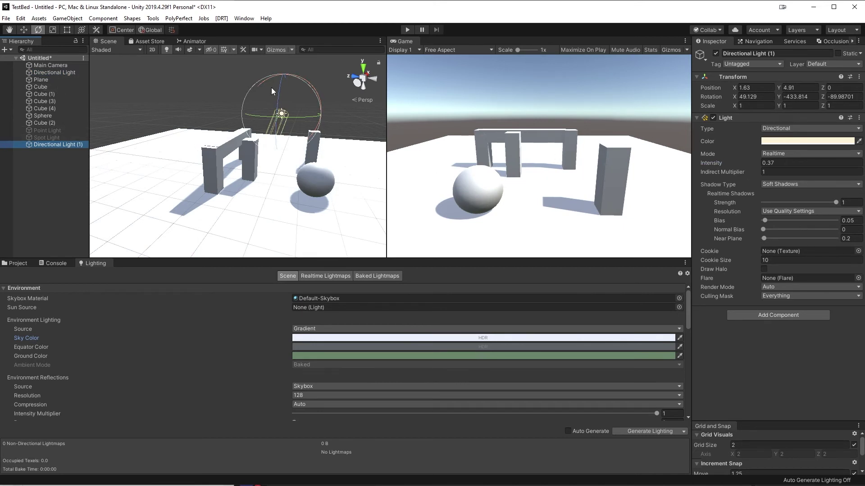
key(w)
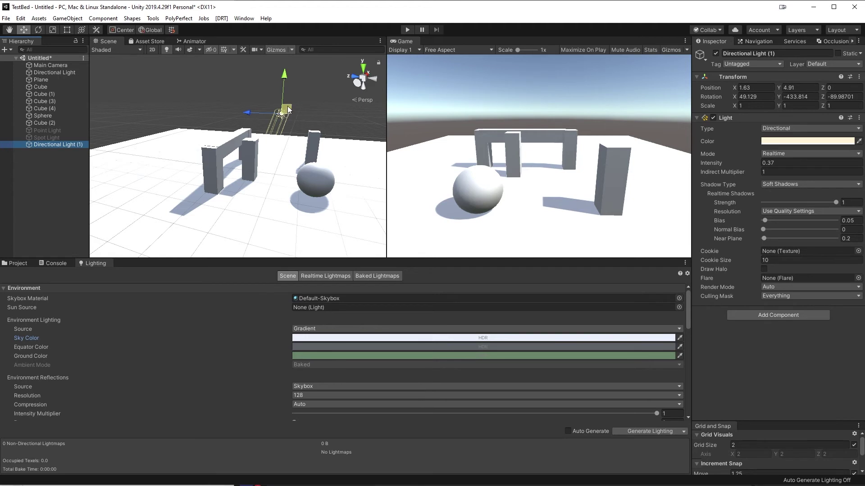
alt+drag(308, 122, 135, 135)
drag(243, 100, 77, 119)
right_drag(259, 119, 225, 118)
drag(226, 118, 174, 121)
right_drag(252, 140, 229, 145)
- Rotate the duplicated directional light to about 9.5, -281, -79 so it shines across the scene from the opposite side
key(e)
drag(234, 119, 74, 141)
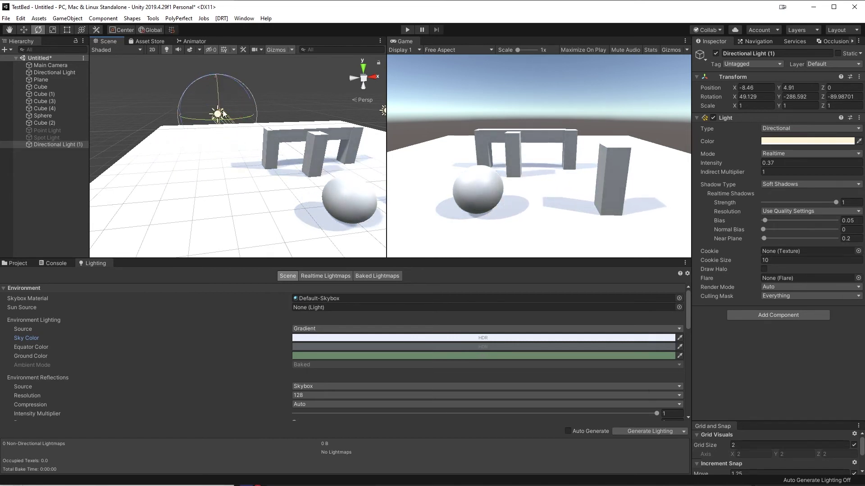
alt+drag(206, 76, 205, 141)
key(alt)
alt+drag(313, 175, 268, 154)
- Set the duplicated directional light to No Shadows and its intensity to 0.25
click(797, 184)
click(784, 193)
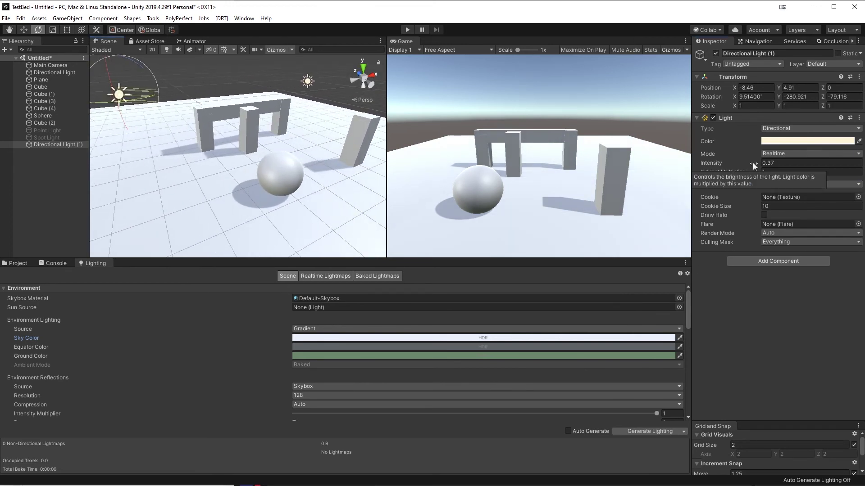
drag(752, 163, 763, 163)
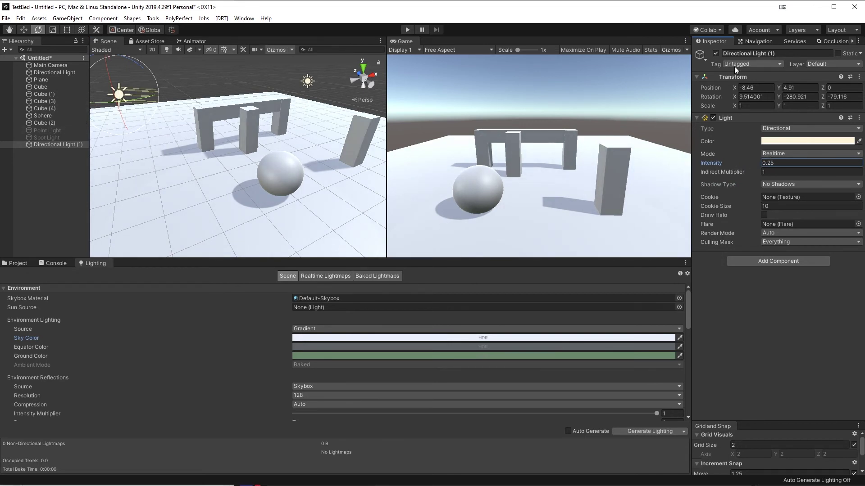
- Reduce the lighting settings panel's height and disable the duplicated directional light to compare the scene without it
drag(213, 258, 204, 448)
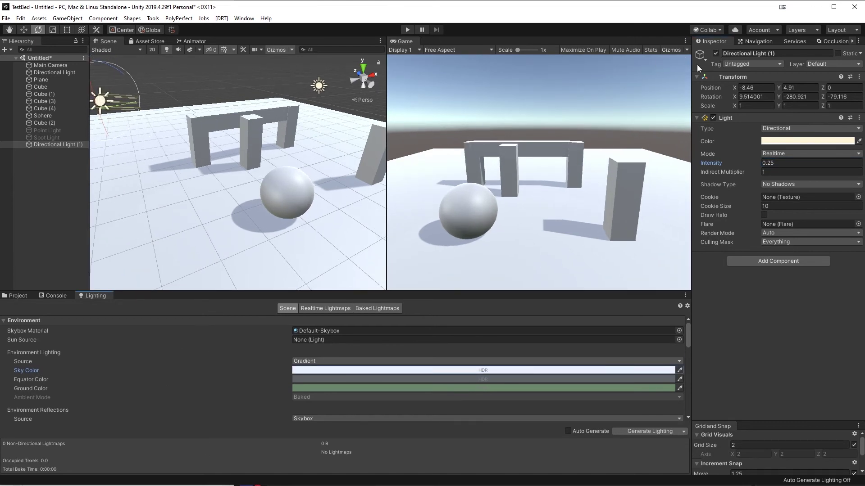
click(715, 53)
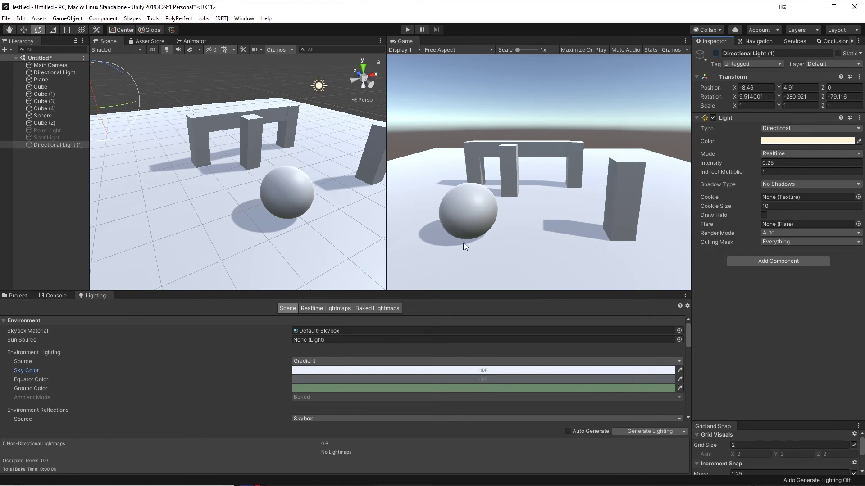
- Toggle the duplicated directional light on and off to compare the scene's shading, leaving the light enabled
click(716, 54)
click(716, 54)
click(716, 54)
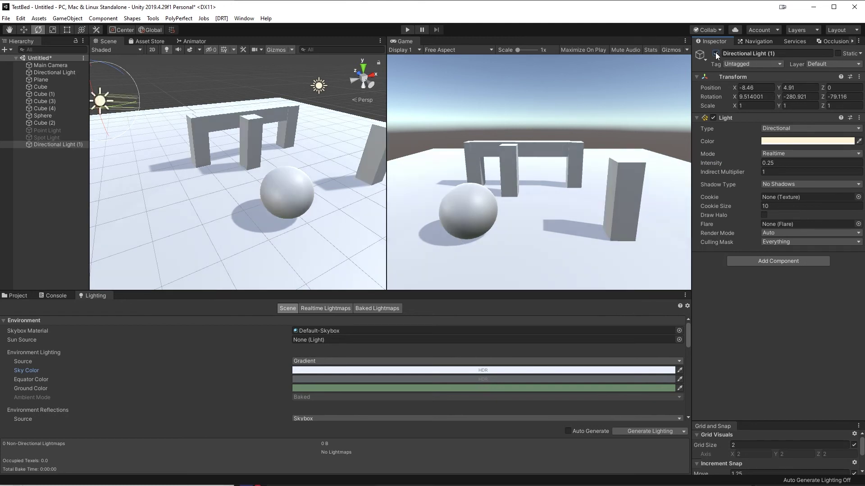
click(716, 53)
click(715, 53)
click(716, 53)
click(716, 53)
click(716, 54)
click(716, 54)
- Set the duplicated directional light's color to pale blue (D6E9FF) and toggle its Light component off and on to compare
alt+drag(269, 221, 222, 216)
key(e)
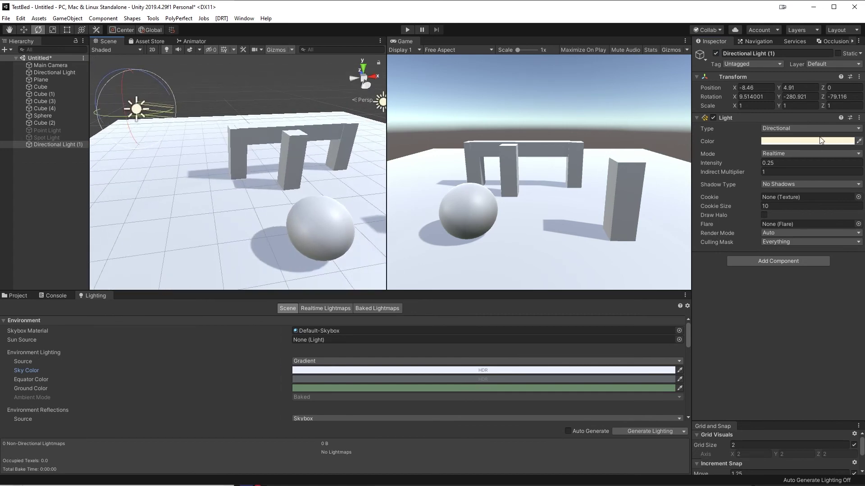
click(782, 144)
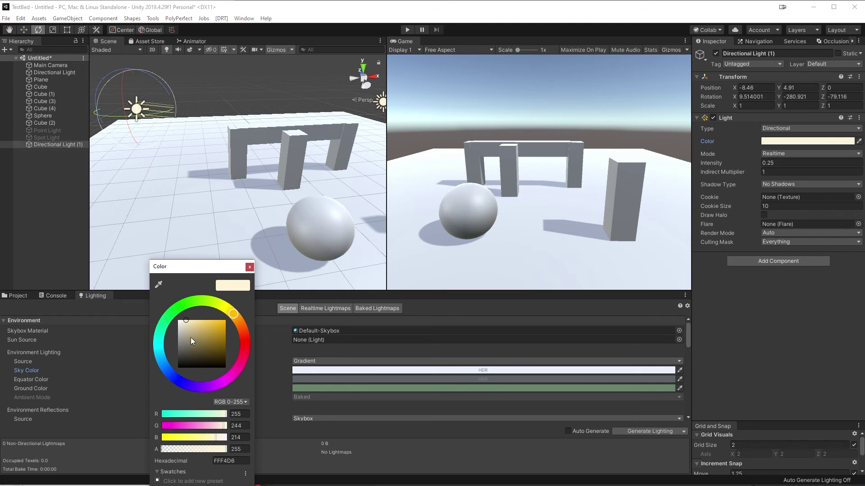
drag(171, 310, 168, 370)
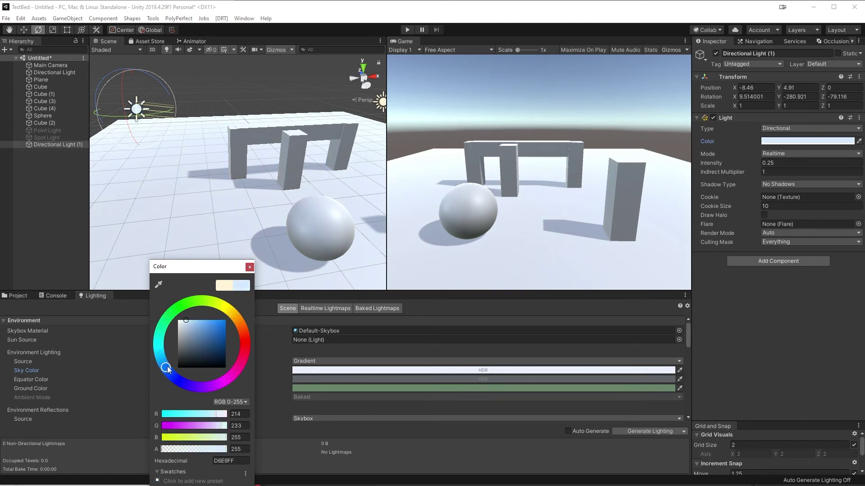
click(250, 267)
click(713, 117)
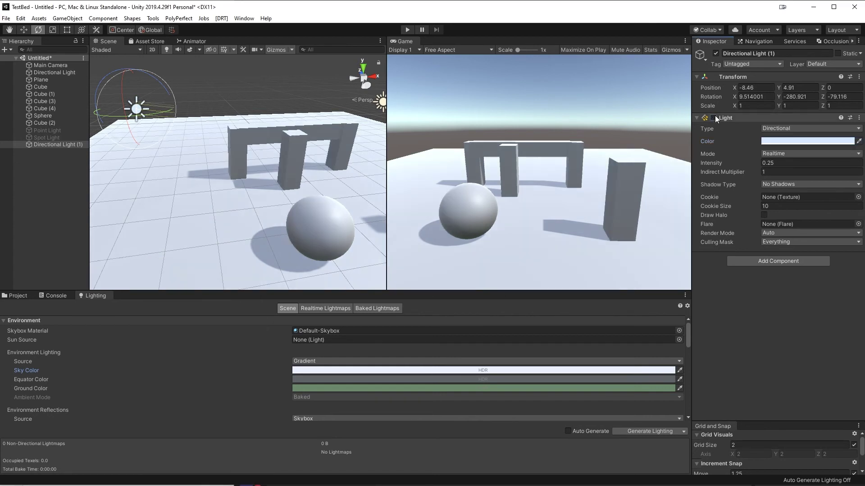
click(713, 117)
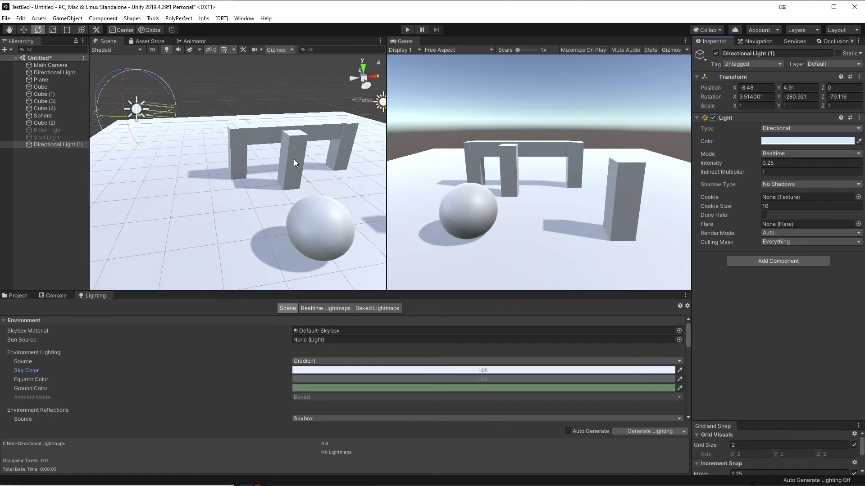
- Change the environment lighting's ground color to a dark, nearly neutral grey-green of RGB 44, 49, 45
alt+drag(296, 163, 281, 162)
key(e)
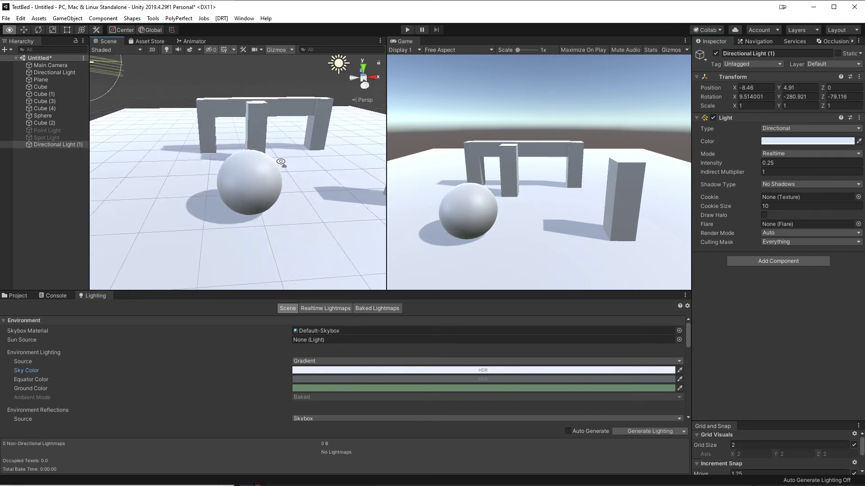
key(w)
right_drag(281, 162, 382, 134)
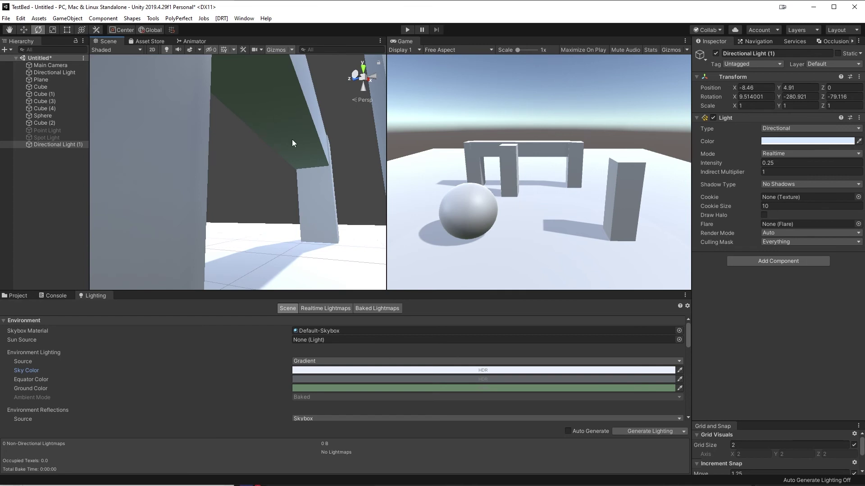
right_drag(292, 143, 274, 155)
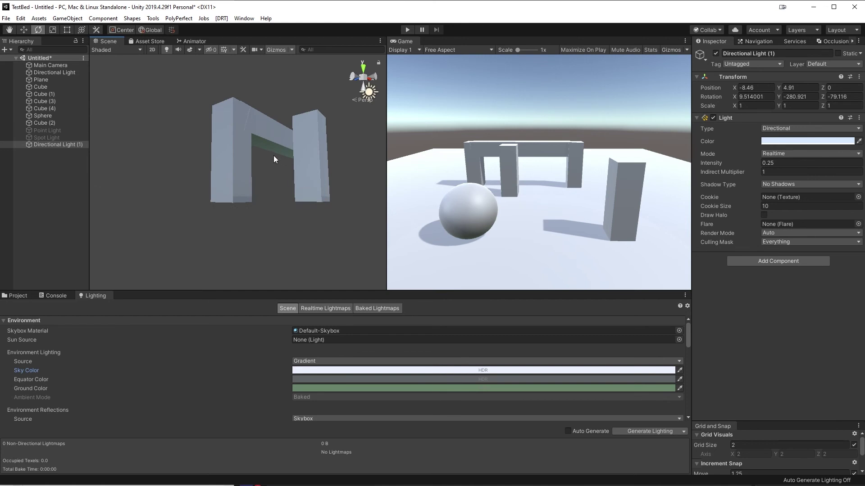
click(310, 390)
drag(198, 354, 182, 359)
click(184, 474)
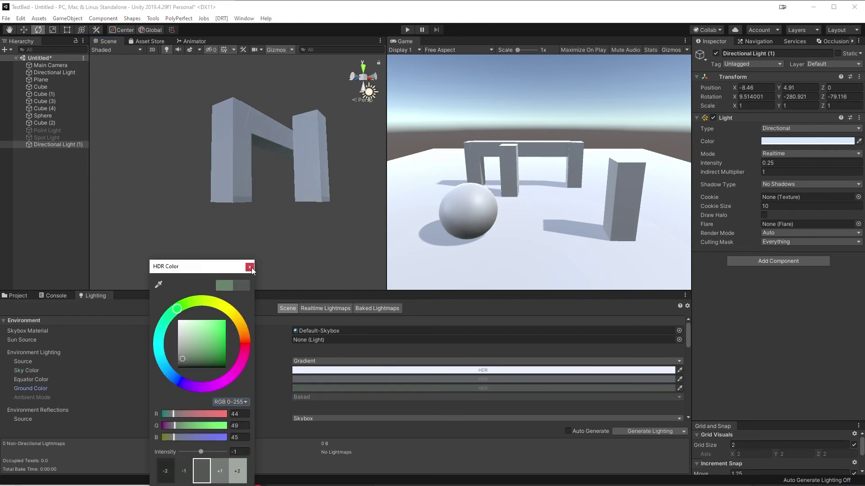
click(249, 267)
- Duplicate the pale blue directional light and move the copy along the X axis to about -14.83
right_drag(289, 190, 247, 163)
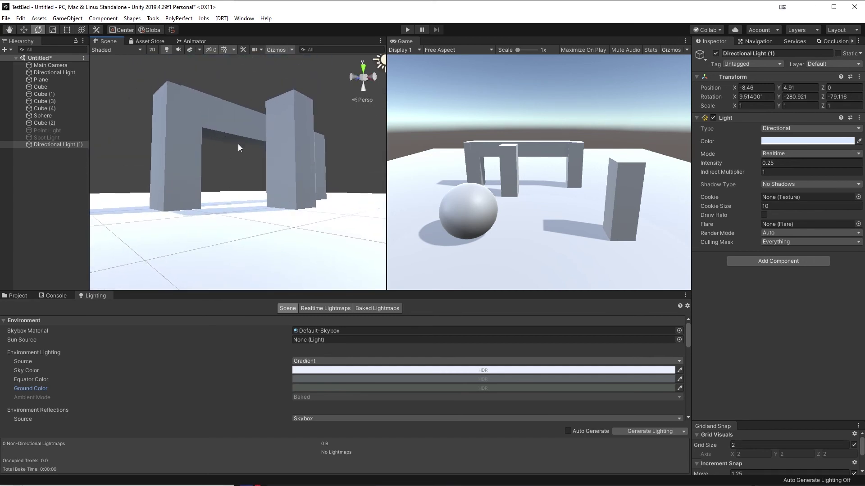
click(51, 144)
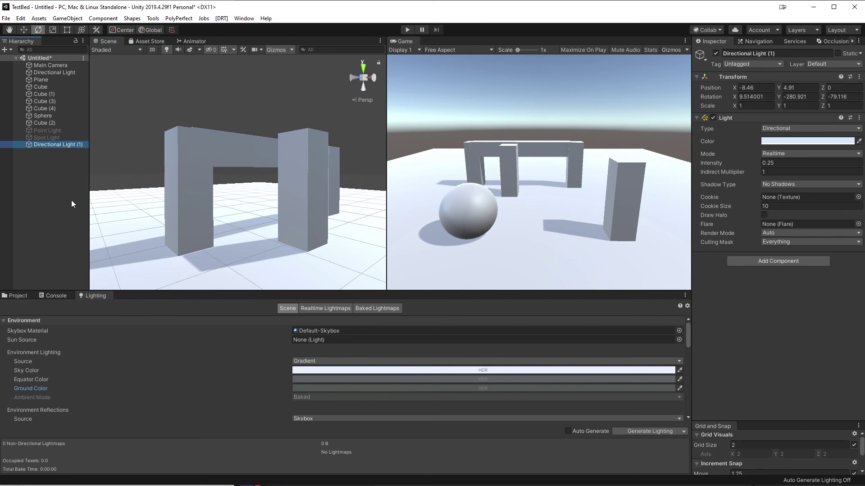
key(ctrl+d)
right_drag(288, 181, 206, 197)
key(e)
key(w)
drag(255, 149, 137, 151)
key(s)
right_drag(239, 185, 239, 186)
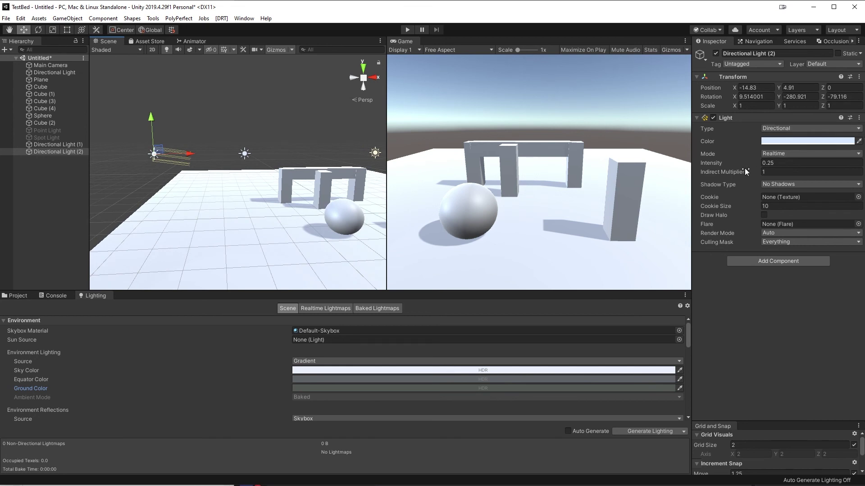
- Rotate the new directional light to about -65, -297, -53 so it shines upward onto the arch's underside
key(e)
drag(179, 130, 123, 94)
right_drag(297, 202, 442, 149)
key(w)
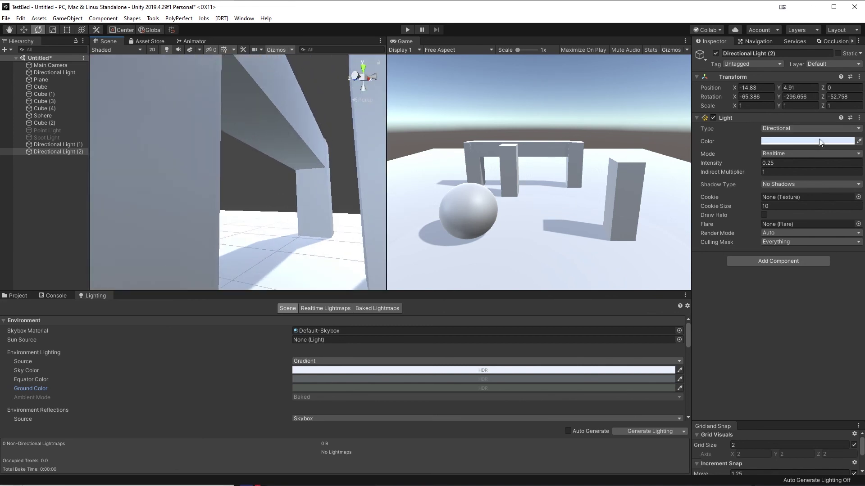
- Set the upward-shining directional light's color to white (FFFFFF)
click(780, 142)
drag(205, 360, 166, 304)
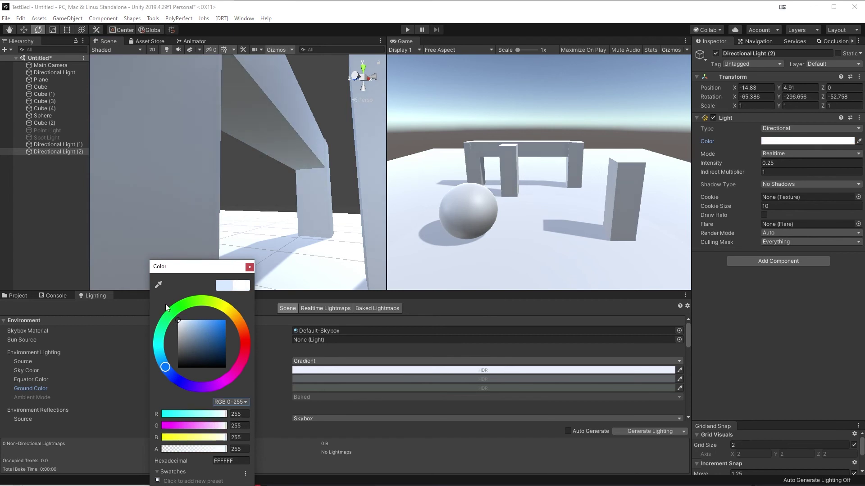
click(249, 268)
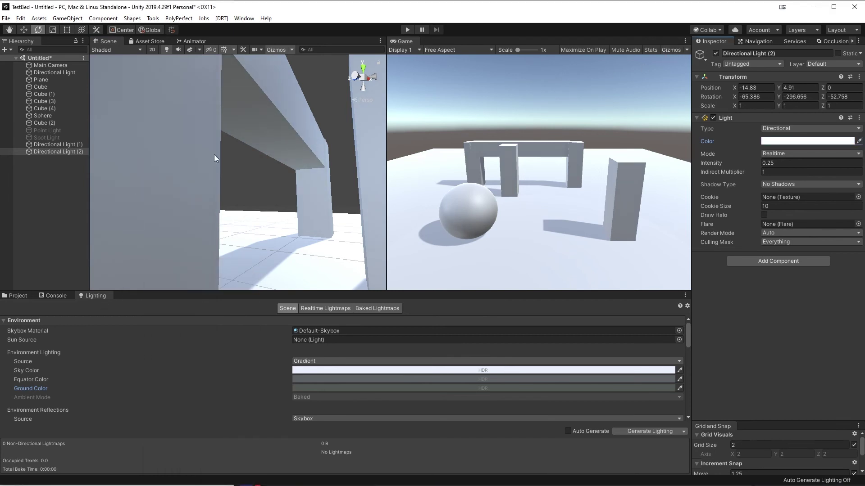
- Toggle Directional Light (2) off and on to compare the arch's underside, leaving the light enabled
click(252, 126)
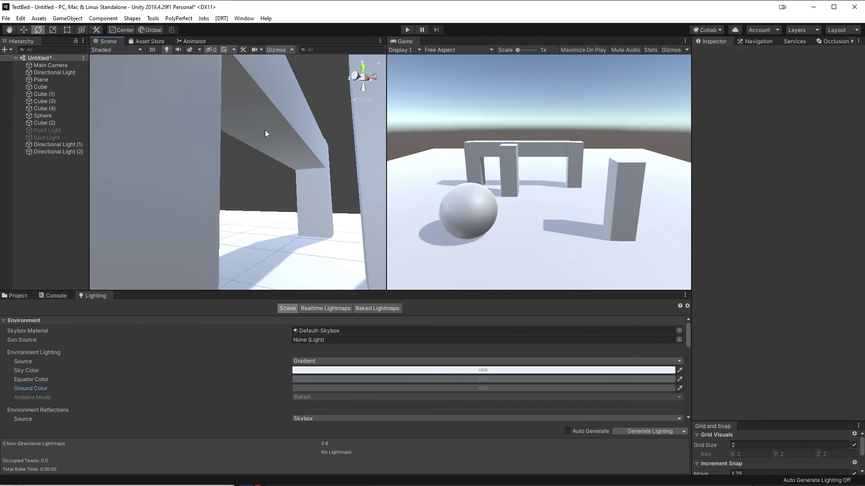
click(66, 150)
click(715, 54)
click(715, 54)
click(715, 54)
click(715, 54)
- Move the main directional light directly above its two copies in the hierarchy and disable all three directional lights together
right_drag(237, 180, 159, 187)
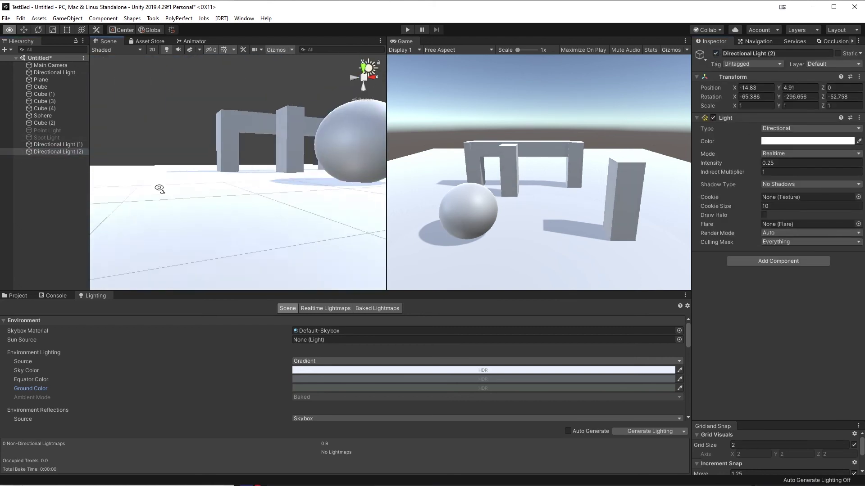
alt+drag(159, 188, 103, 189)
click(70, 72)
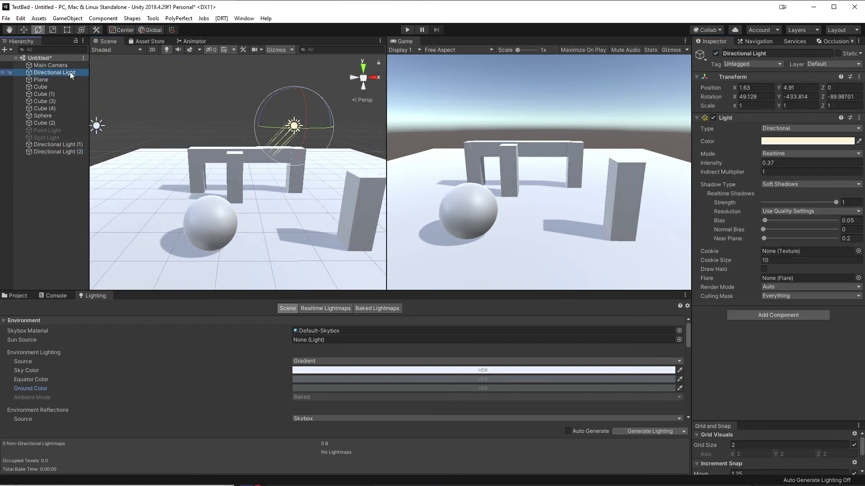
drag(53, 142, 53, 141)
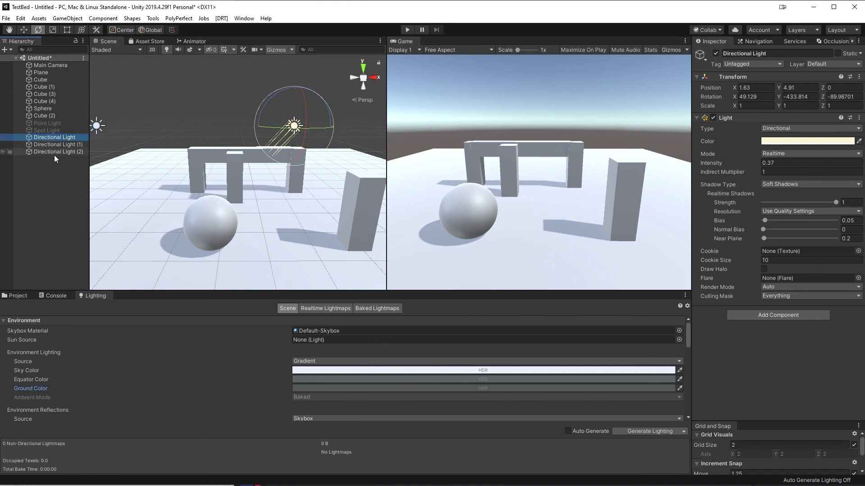
shift+click(54, 151)
click(716, 53)
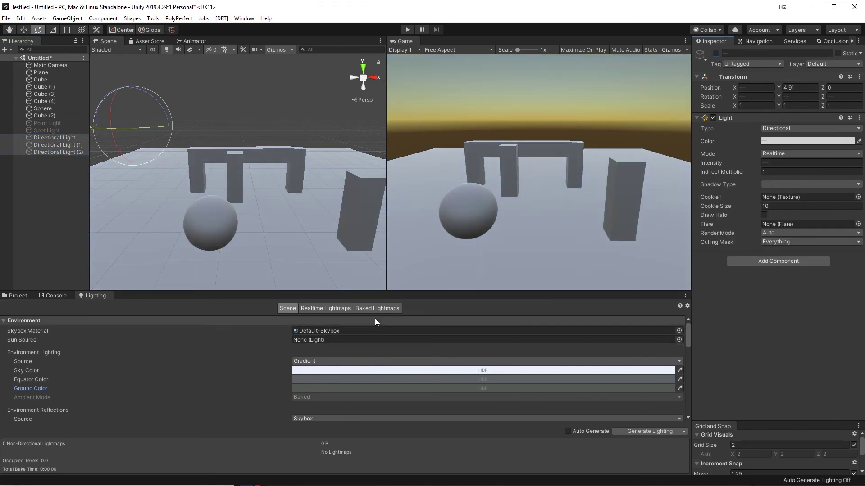
- Show the console, shrink the lower panel area, widen the game view, and clear the object selection
click(56, 297)
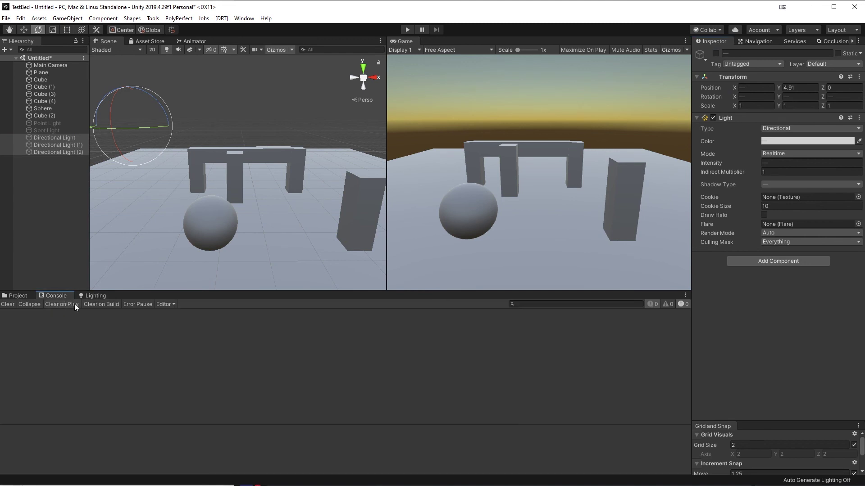
drag(169, 291, 193, 462)
drag(385, 322, 180, 322)
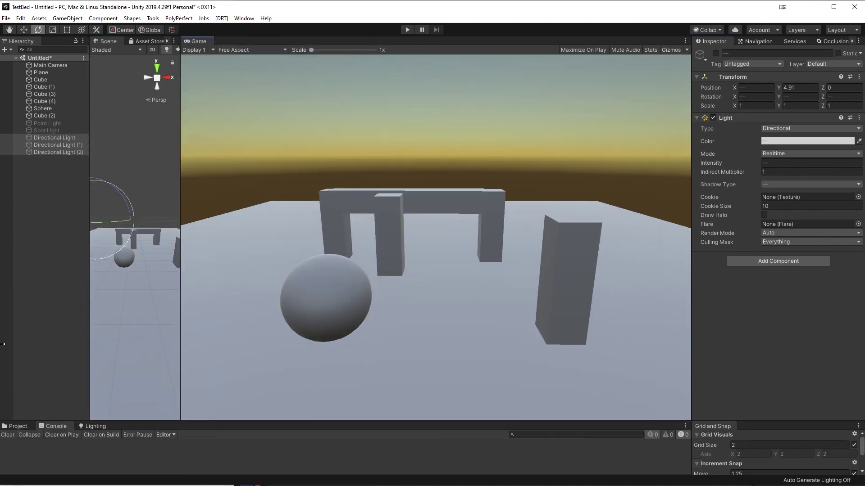
click(54, 169)
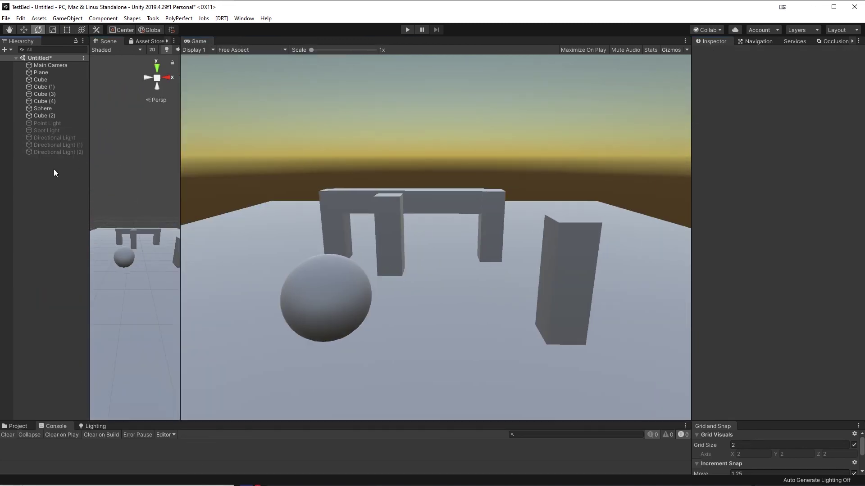
- Re-enable the main directional light, Directional Light (1) and Directional Light (2) one after another
click(49, 138)
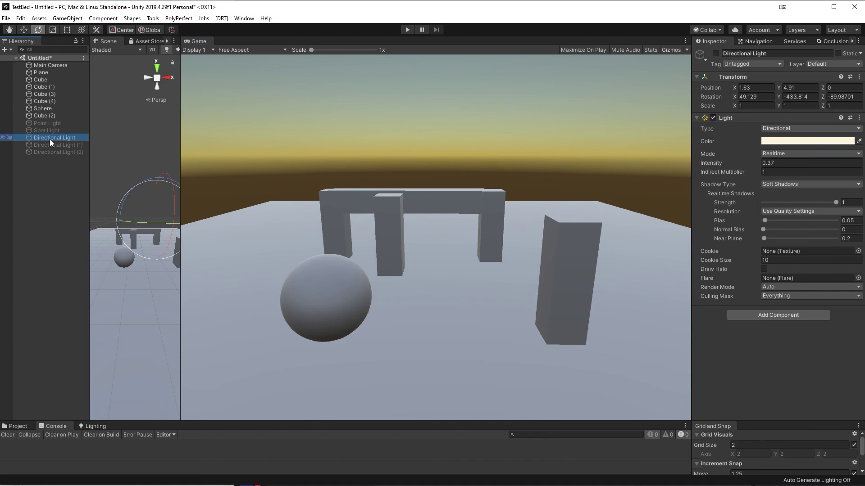
click(716, 53)
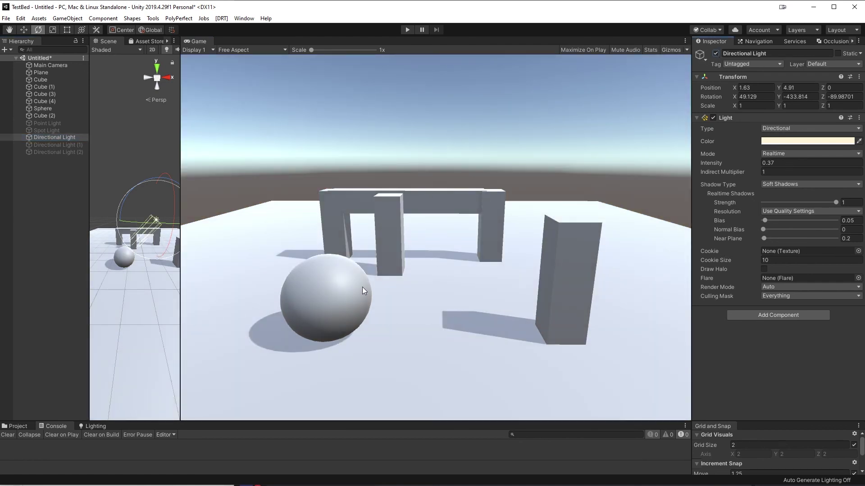
click(38, 145)
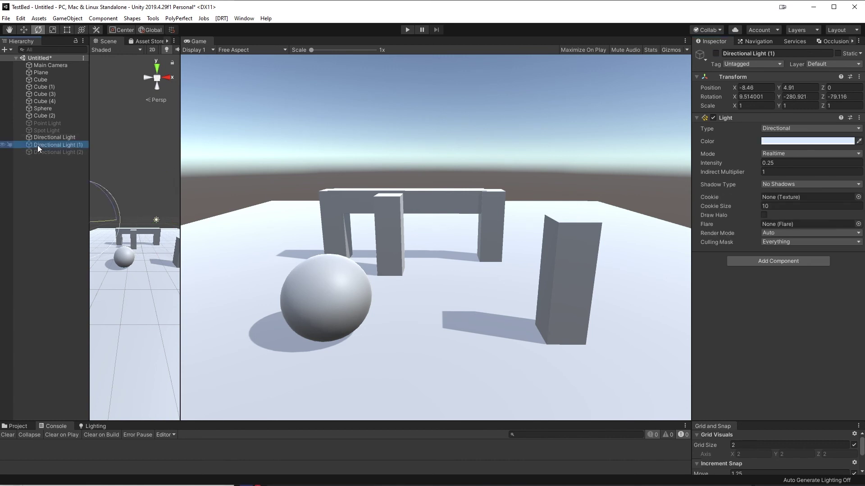
click(716, 54)
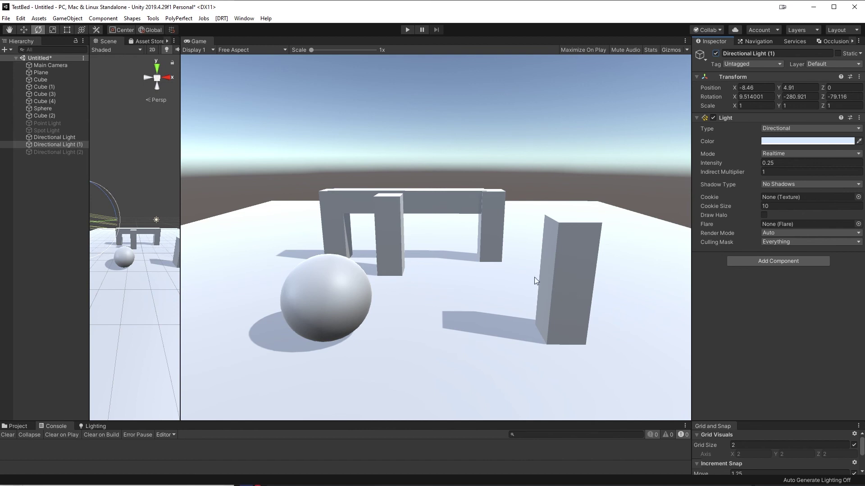
click(51, 152)
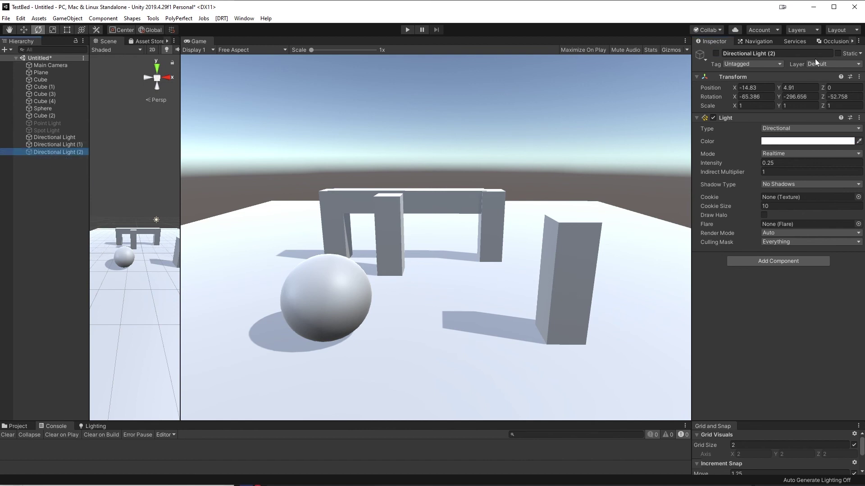
click(716, 54)
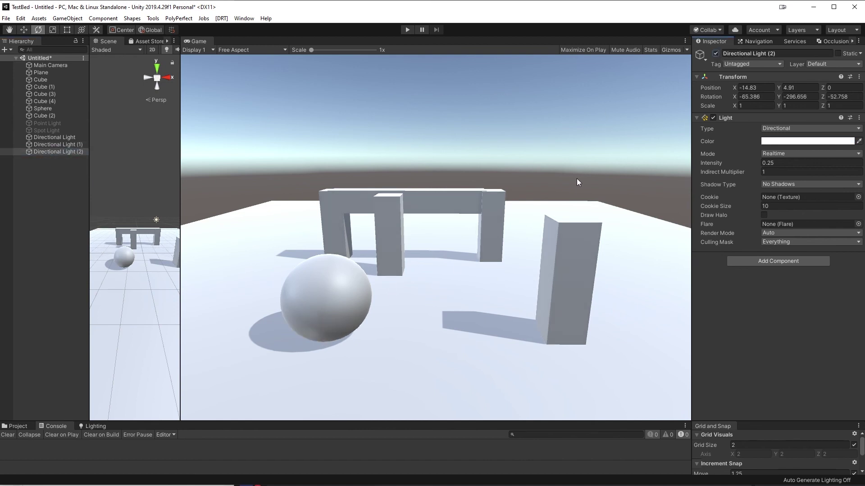
- Toggle the white fill light off and on to compare its effect on the sphere and pillars in the game view
click(716, 54)
click(716, 54)
click(716, 53)
click(716, 53)
click(335, 251)
- Review the color, intensity and shadow settings of each of the three directional lights in turn
click(54, 137)
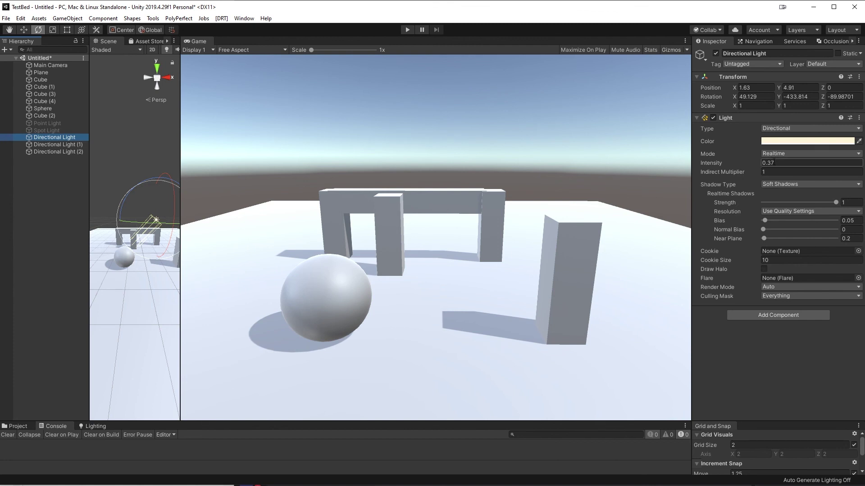
click(31, 144)
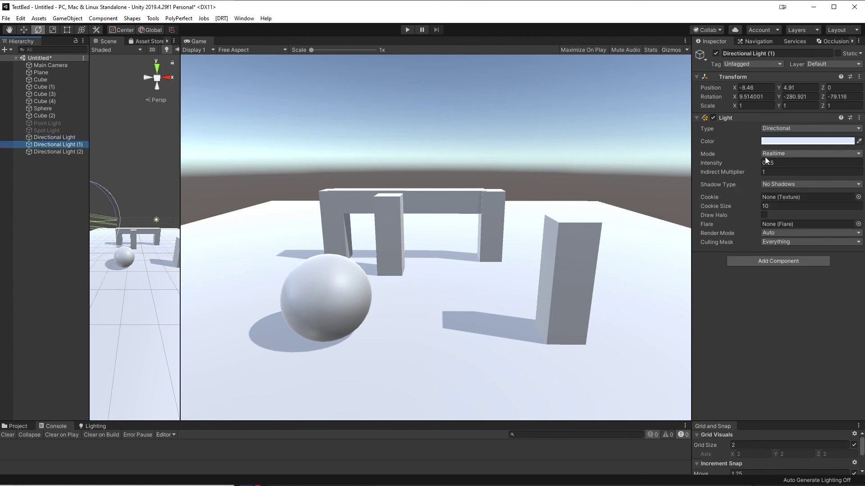
click(65, 152)
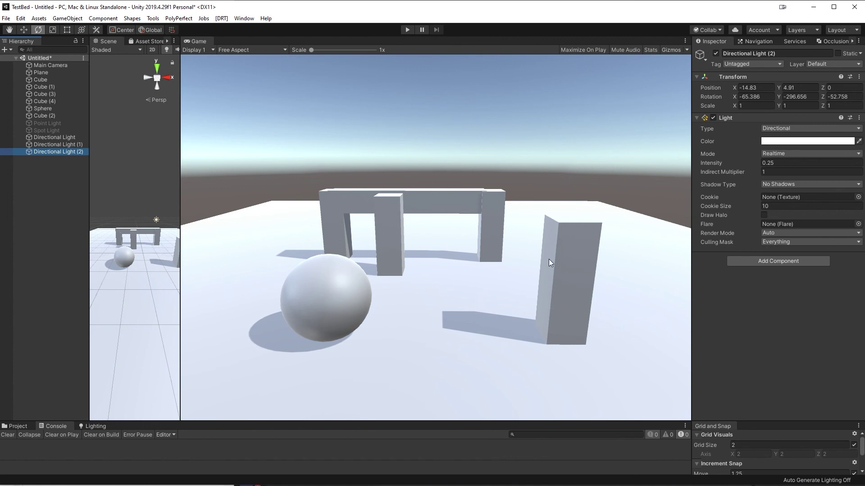
- Widen the scene view to inspect the lit arch and sphere from other angles, and enlarge the game view again
drag(180, 267, 471, 270)
right_drag(396, 282, 363, 288)
alt+drag(363, 289, 334, 277)
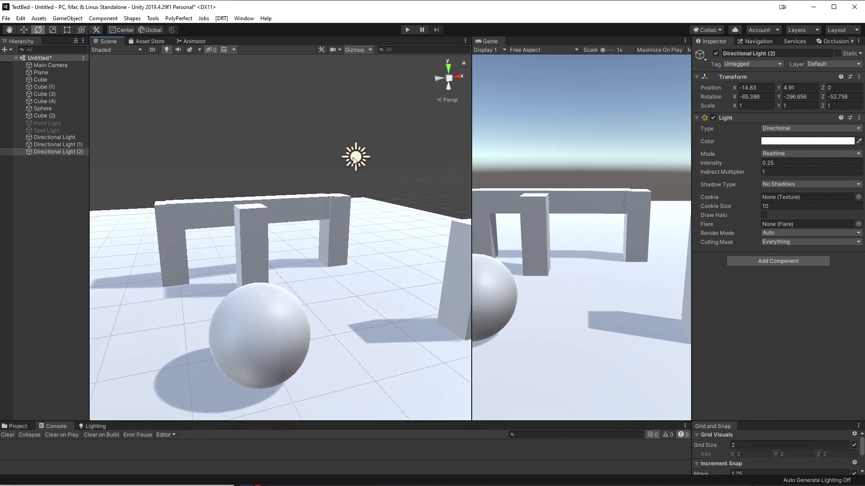
right_drag(322, 253, 288, 266)
drag(471, 270, 17, 276)
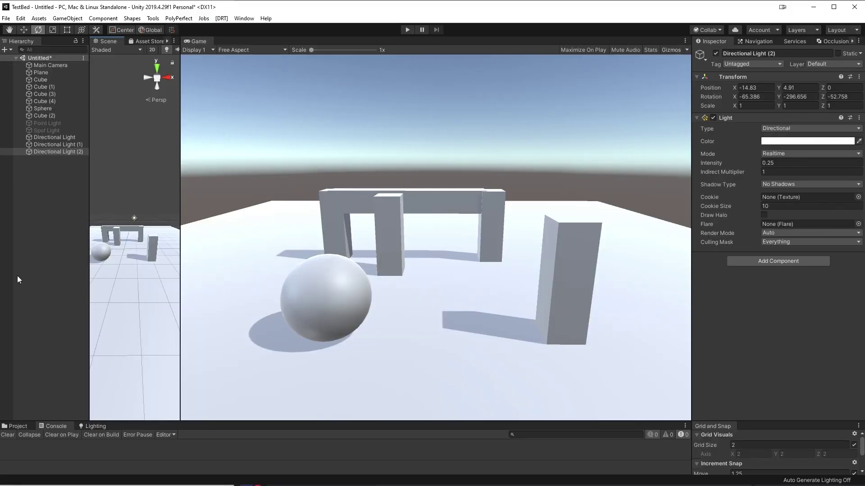